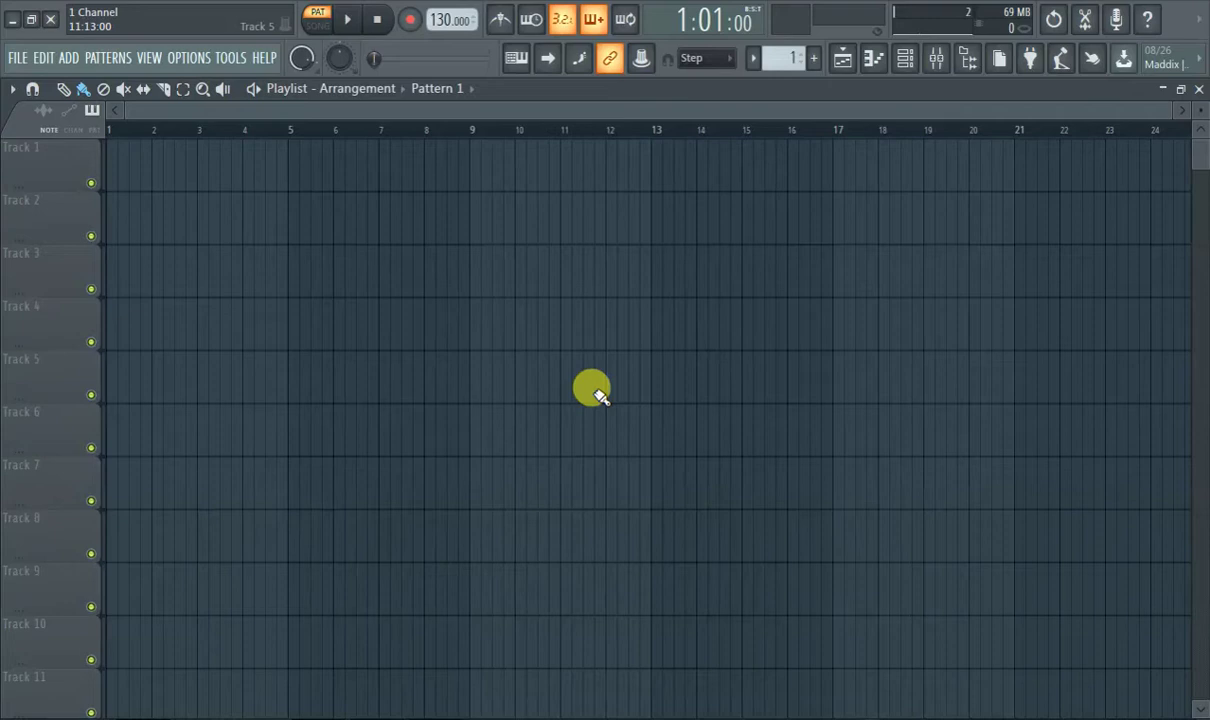
Step: Paint Pattern 1 at bar 1 of Track 1 and show the browser panel
left_click(812, 57)
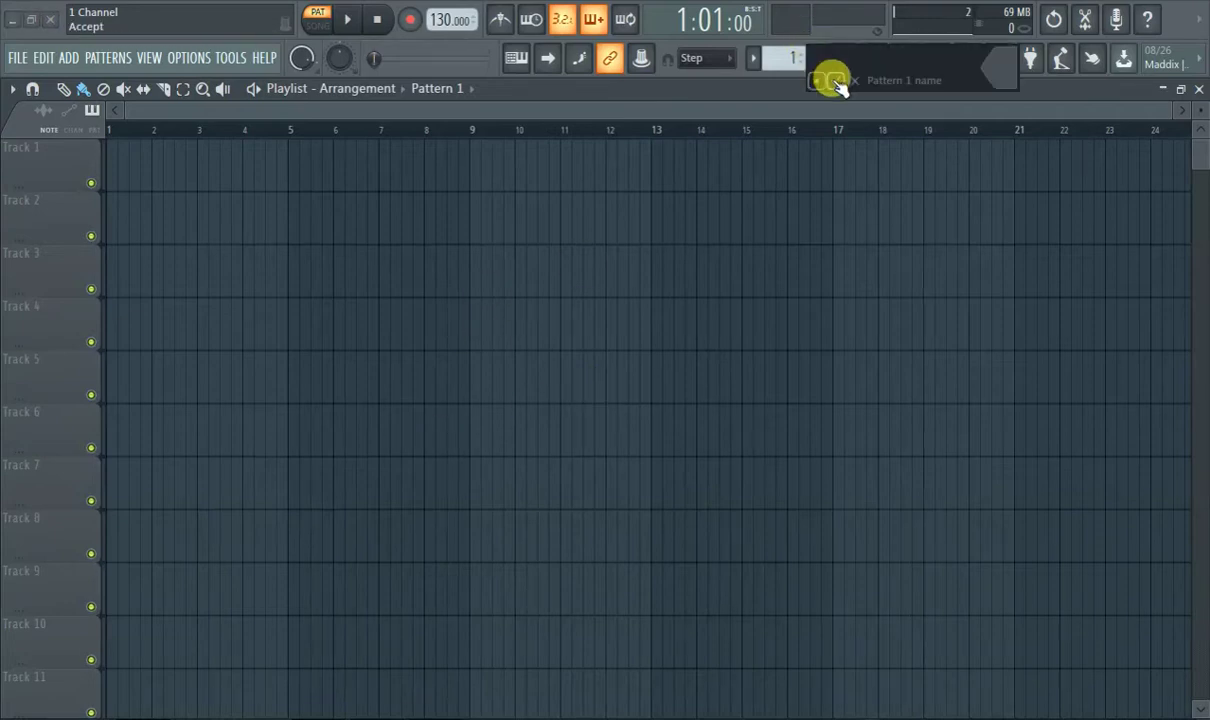
left_click(836, 81)
left_click(125, 165)
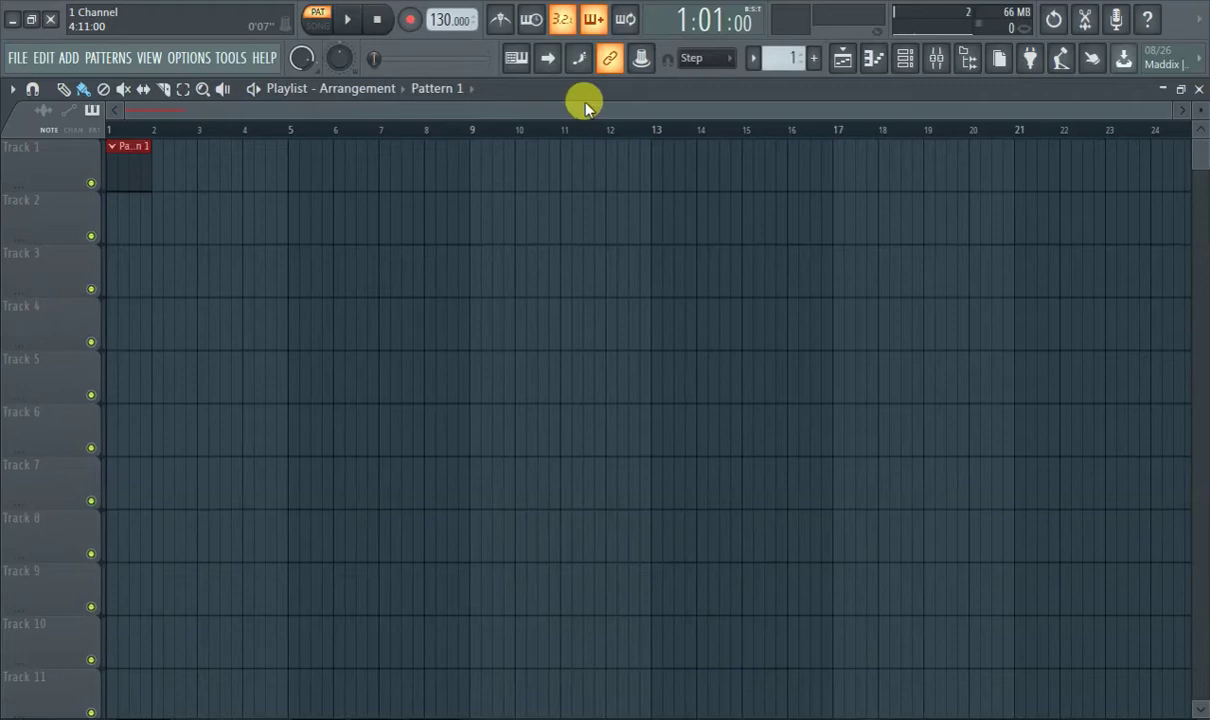
left_click(967, 62)
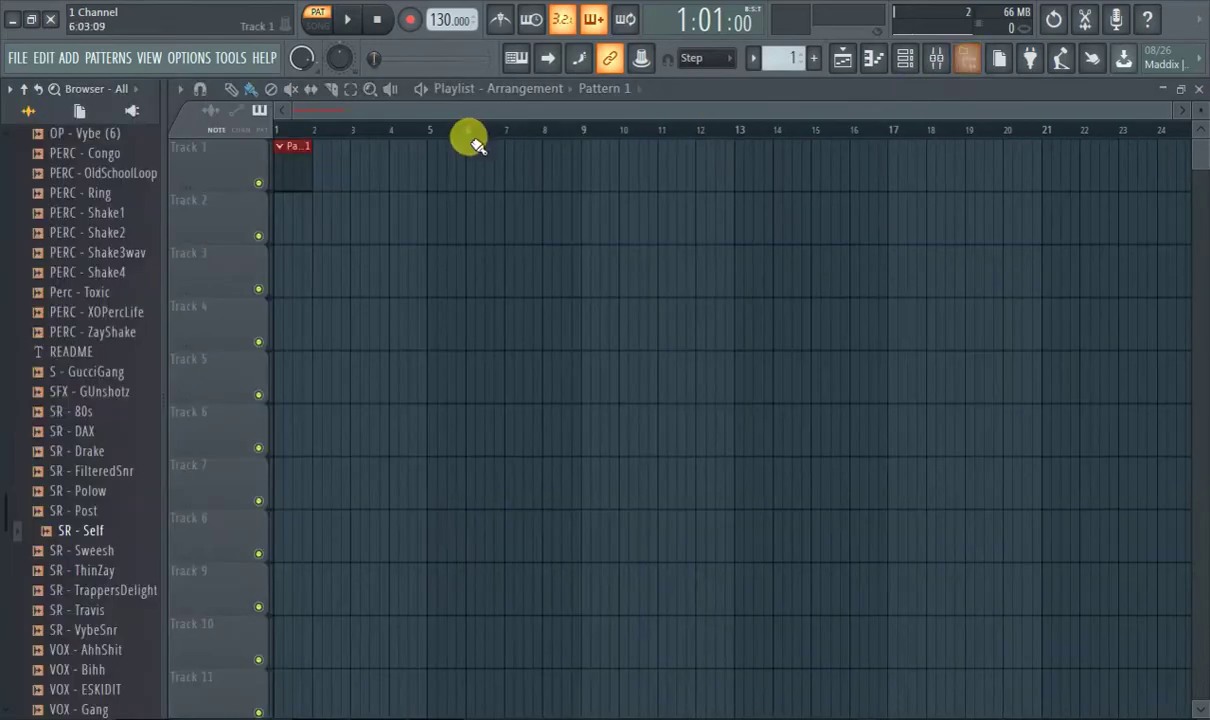
Step: Refresh the browser and collapse its tree to the top-level folders
left_click(970, 60)
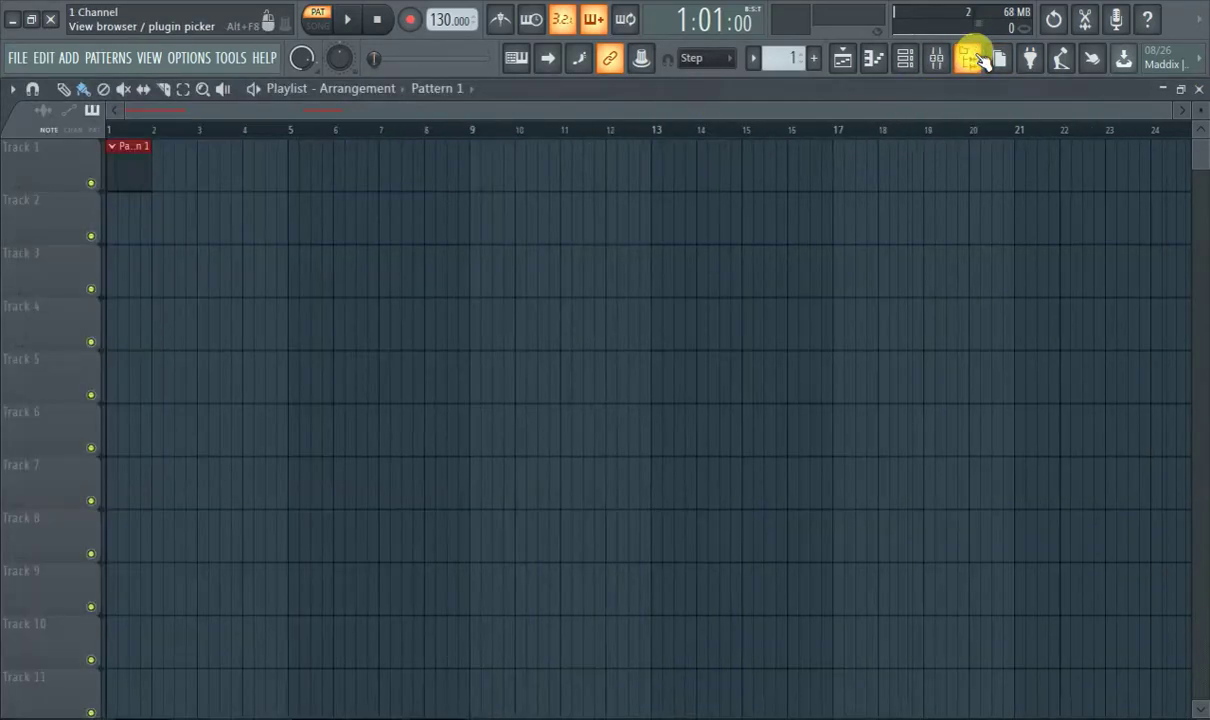
left_click(970, 60)
left_click(970, 60)
left_click(972, 61)
scroll(60, 230, "up", 12)
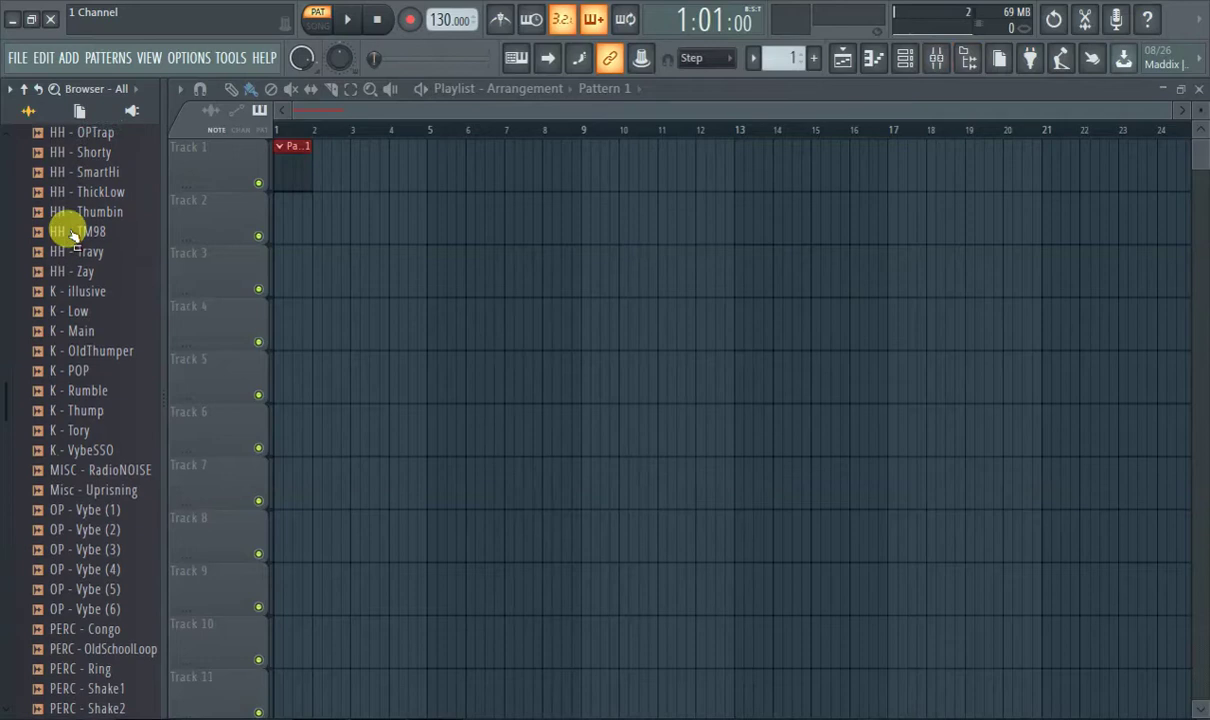
left_click(24, 90)
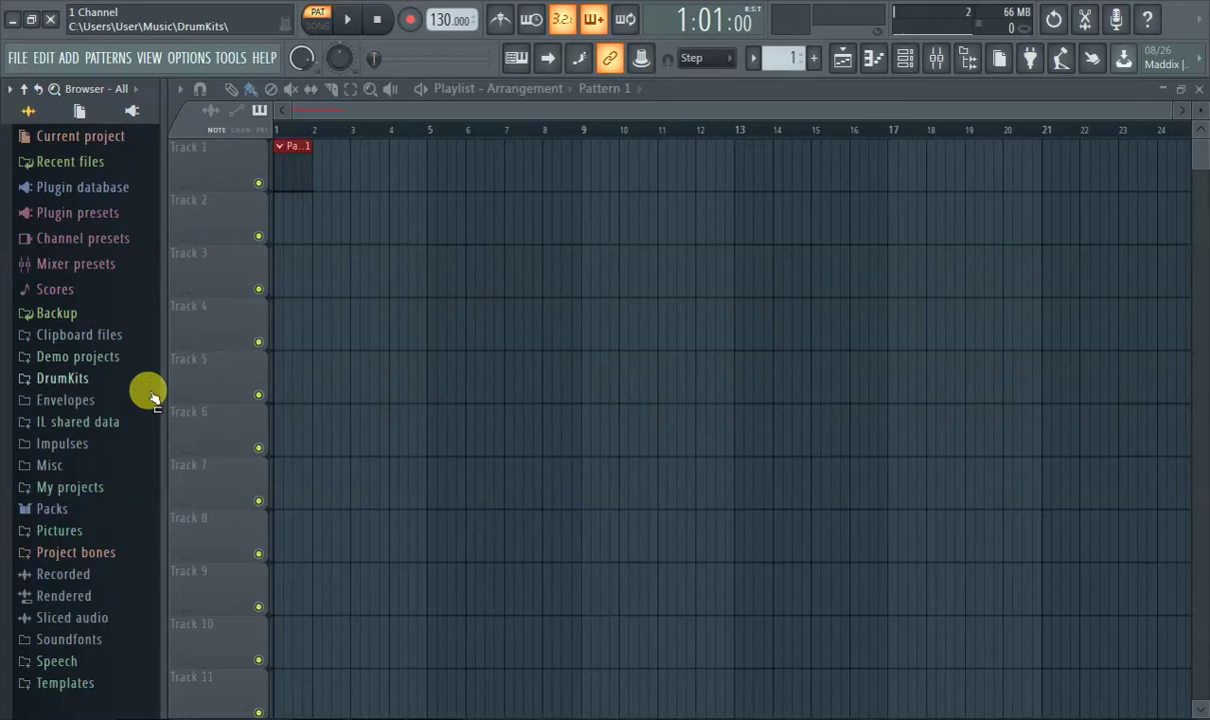
Step: Open Grand Piano from Packs > Instruments > Keyboard in a new channel
left_click(81, 509)
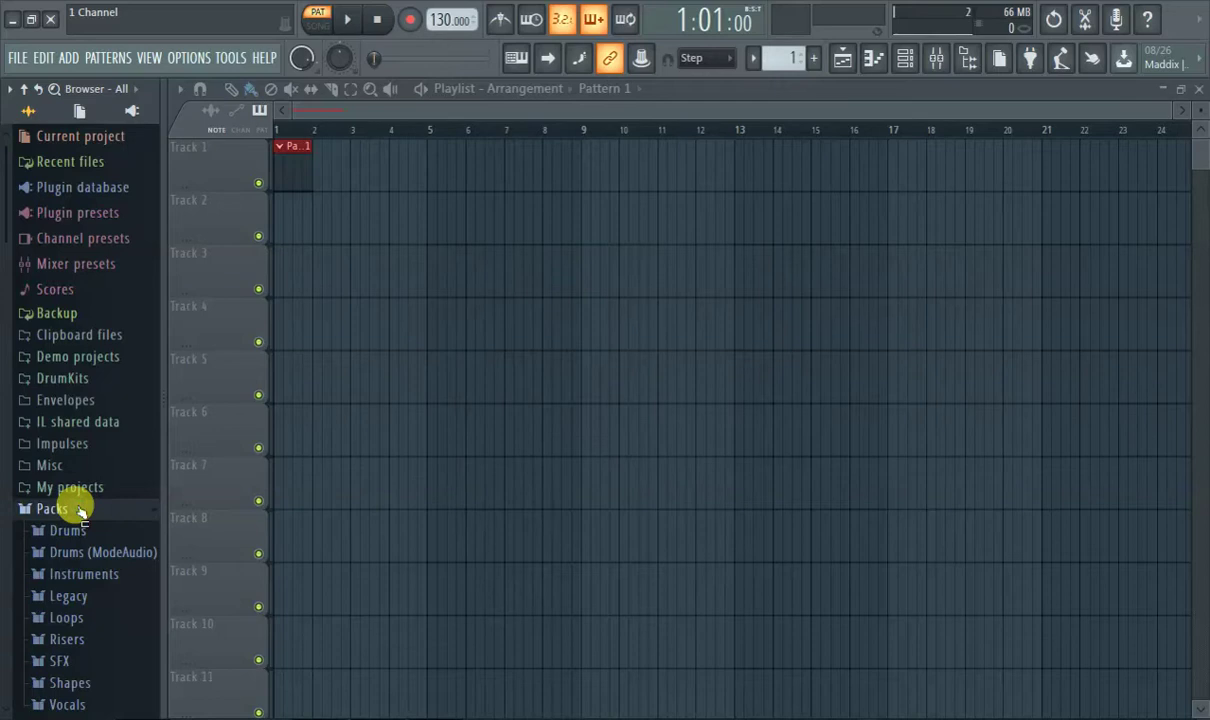
scroll(81, 500, "down", 3)
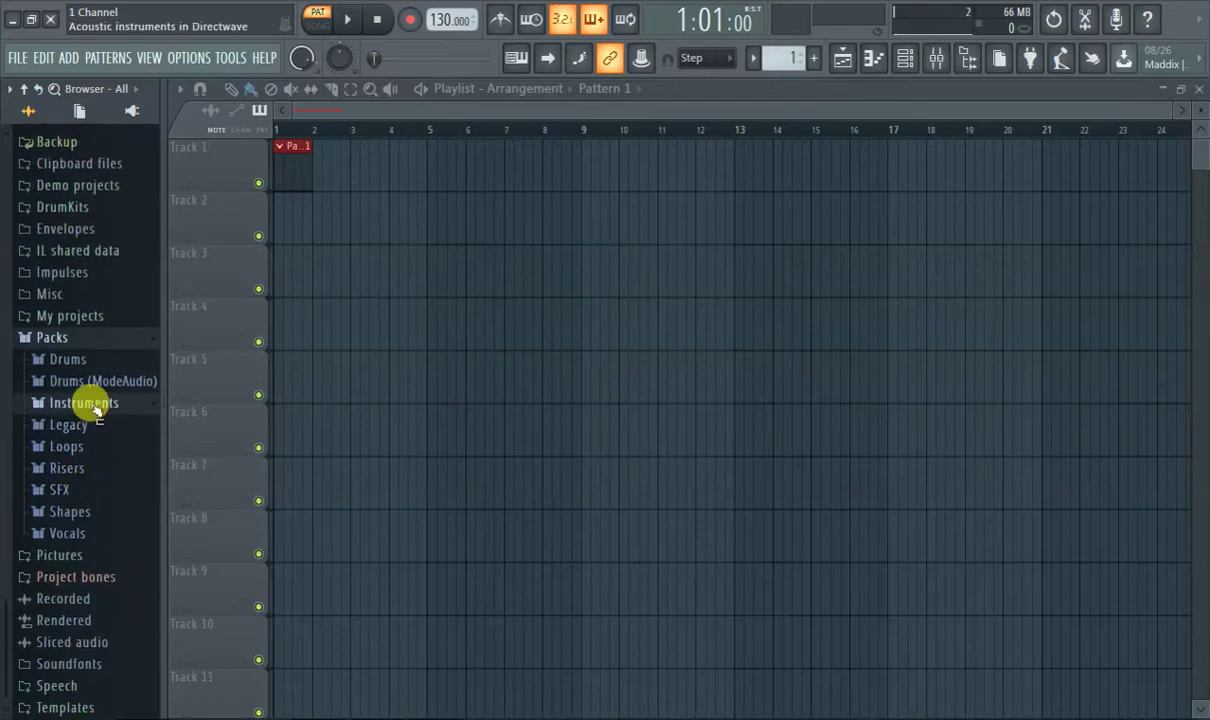
left_click(86, 402)
left_click(104, 468)
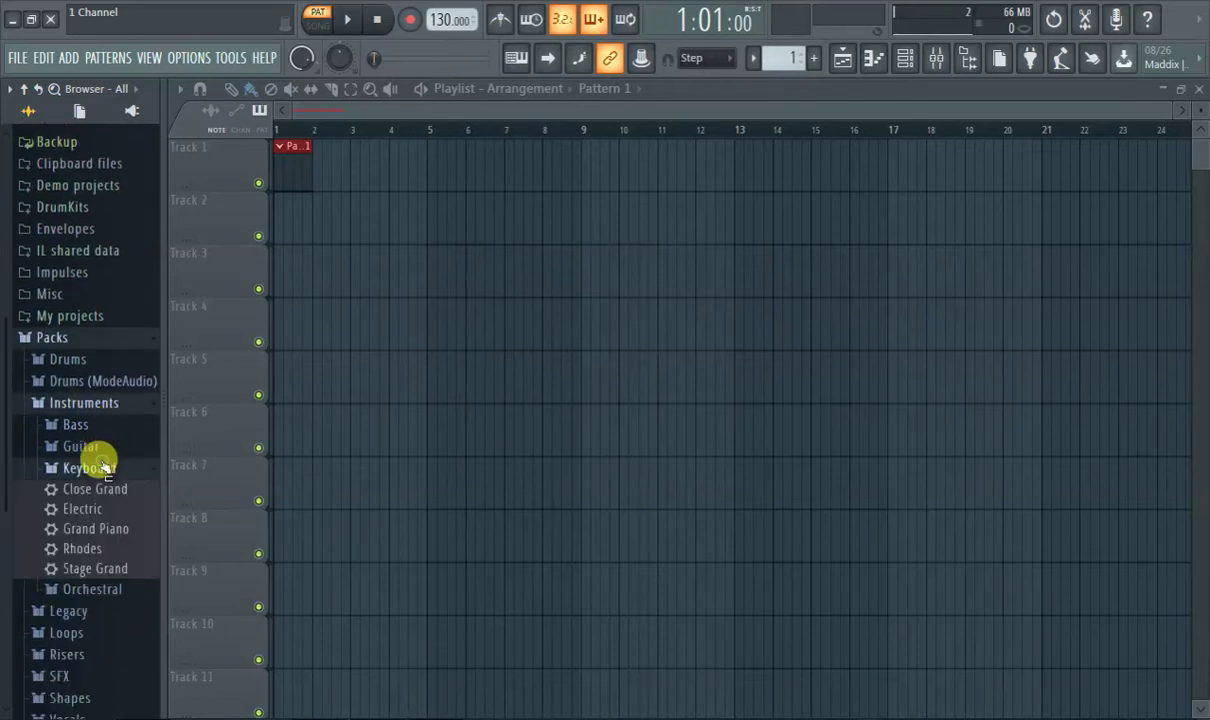
right_click(116, 530)
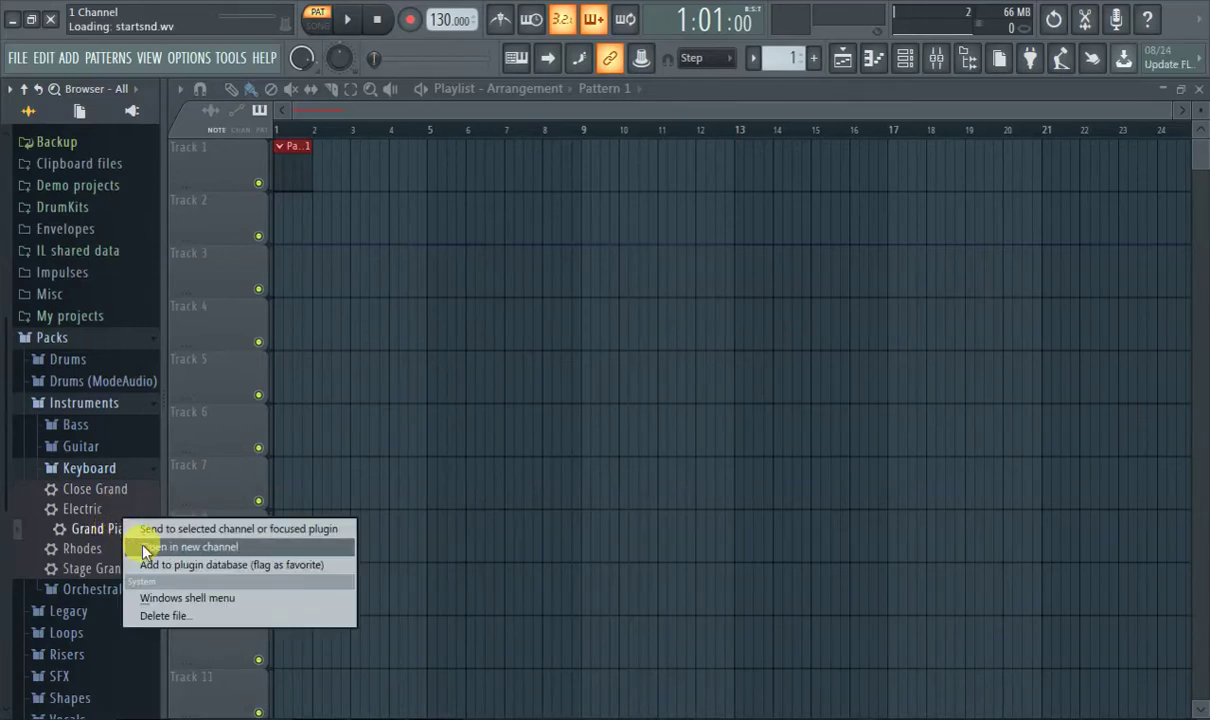
left_click(144, 549)
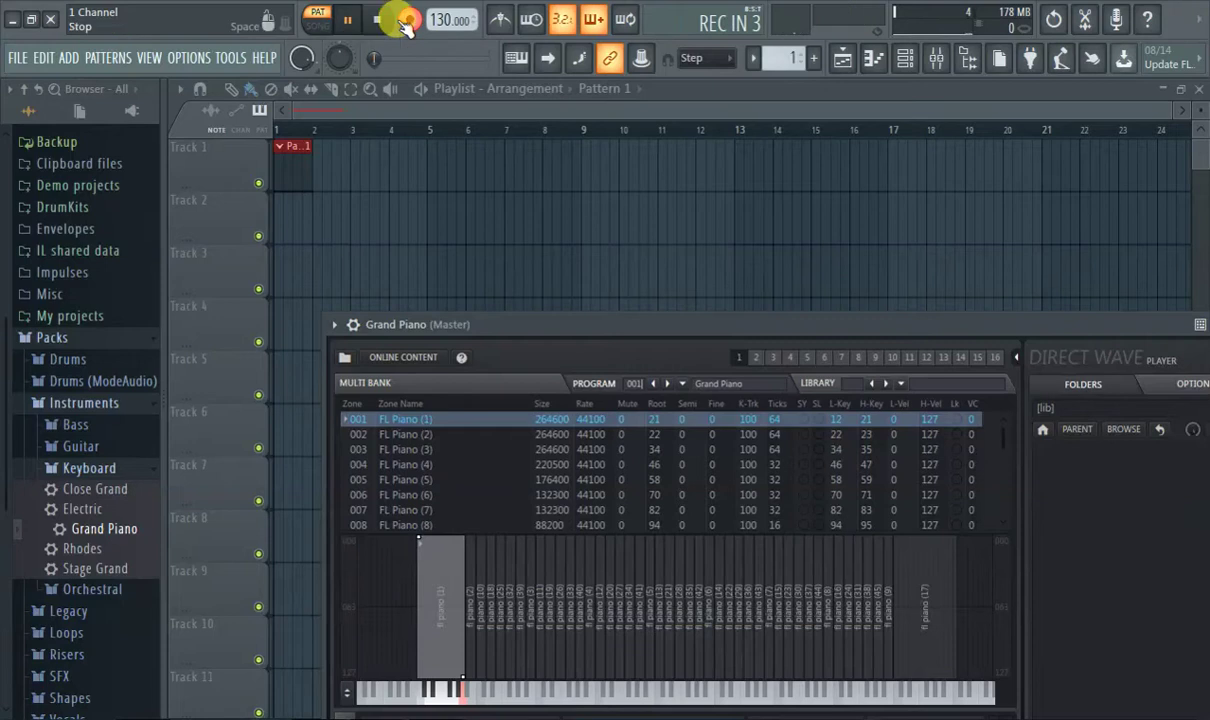
Step: Record the piano chords with the metronome on and wait-for-input off, then set snap to Beat
left_click(505, 24)
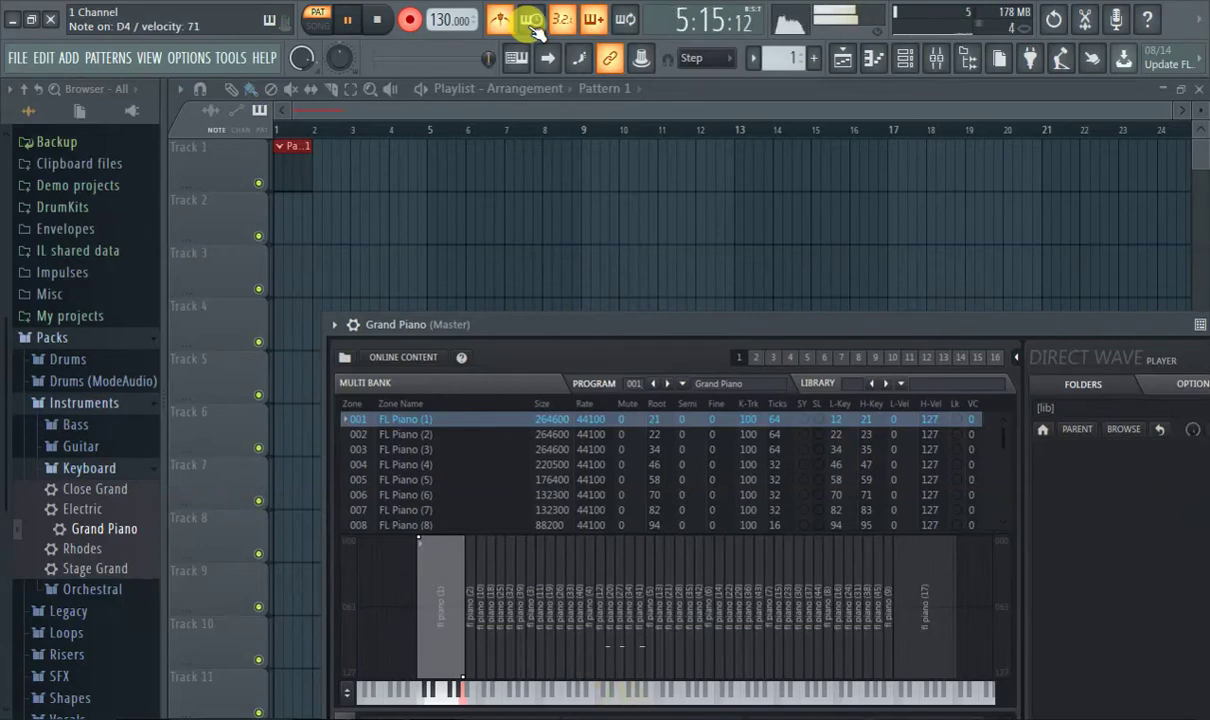
left_click(531, 24)
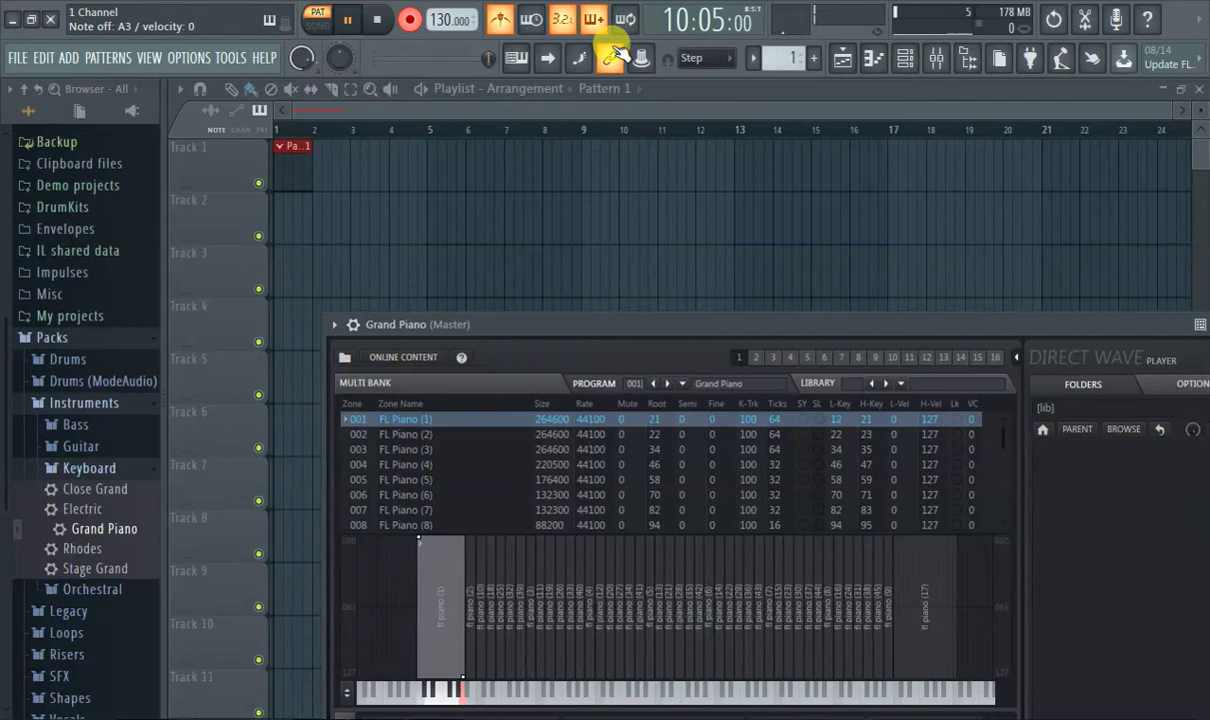
left_click(676, 55)
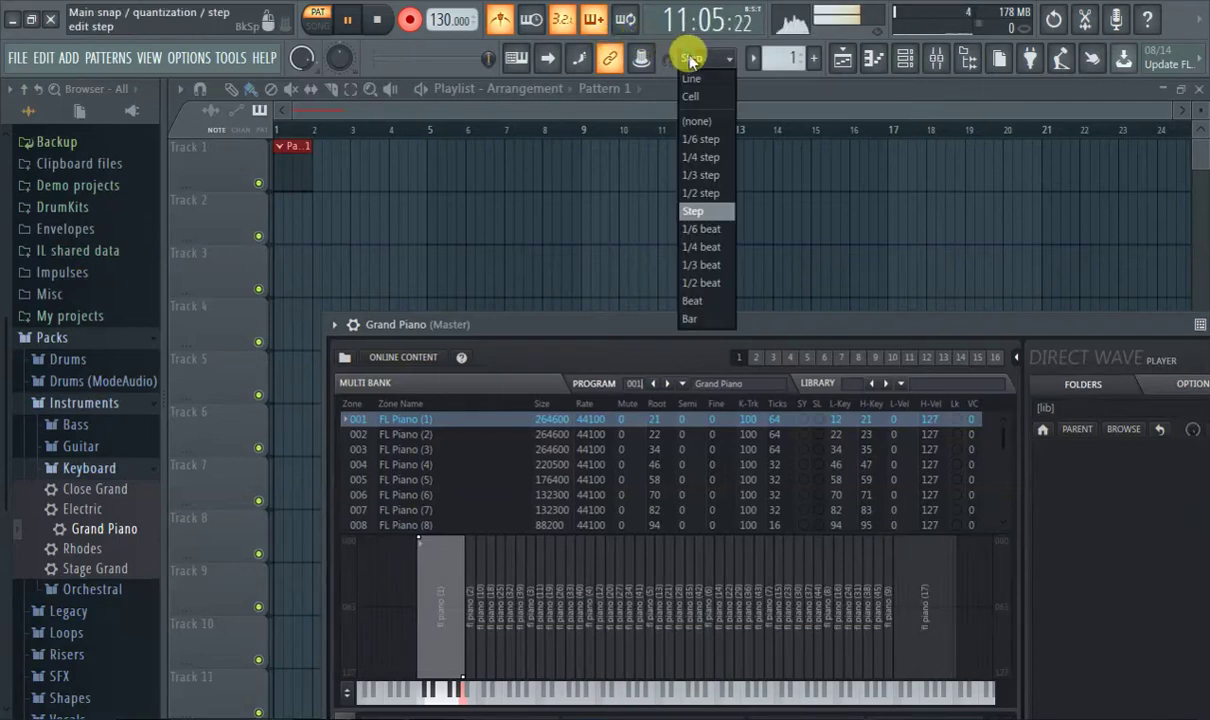
left_click(696, 303)
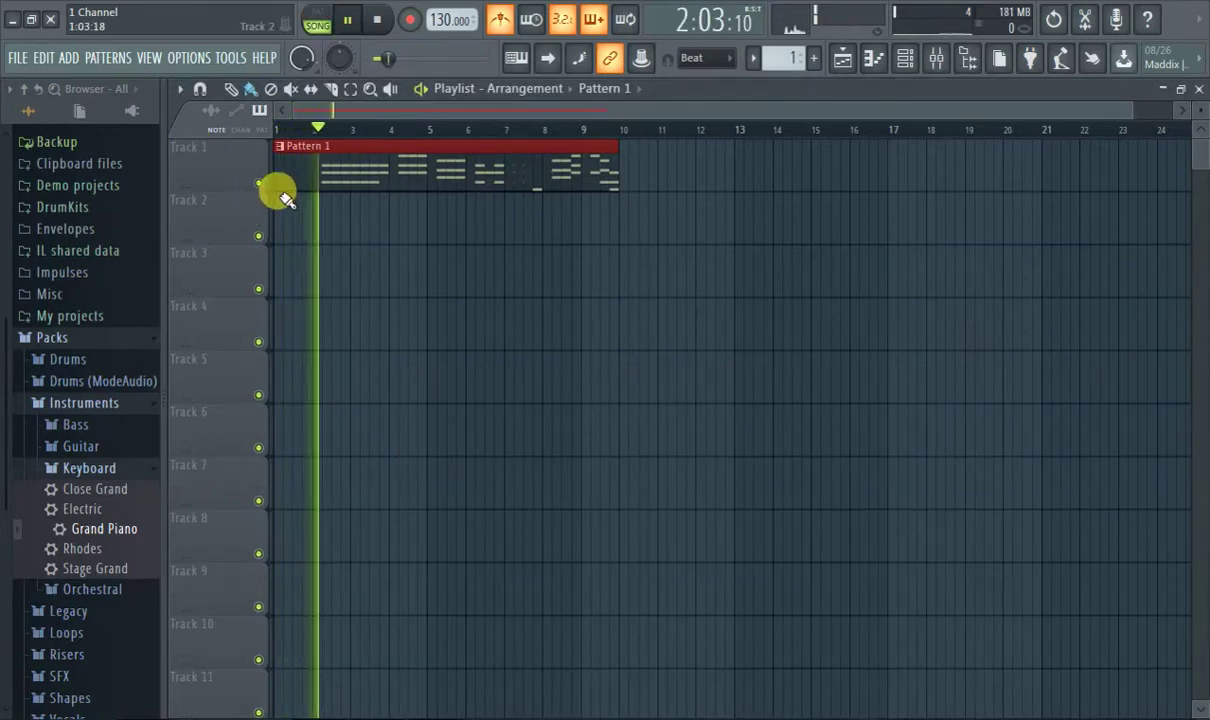
Step: Trim the clip's empty start, review its notes in the piano roll, and turn off the metronome
left_click_drag(290, 180, 243, 170)
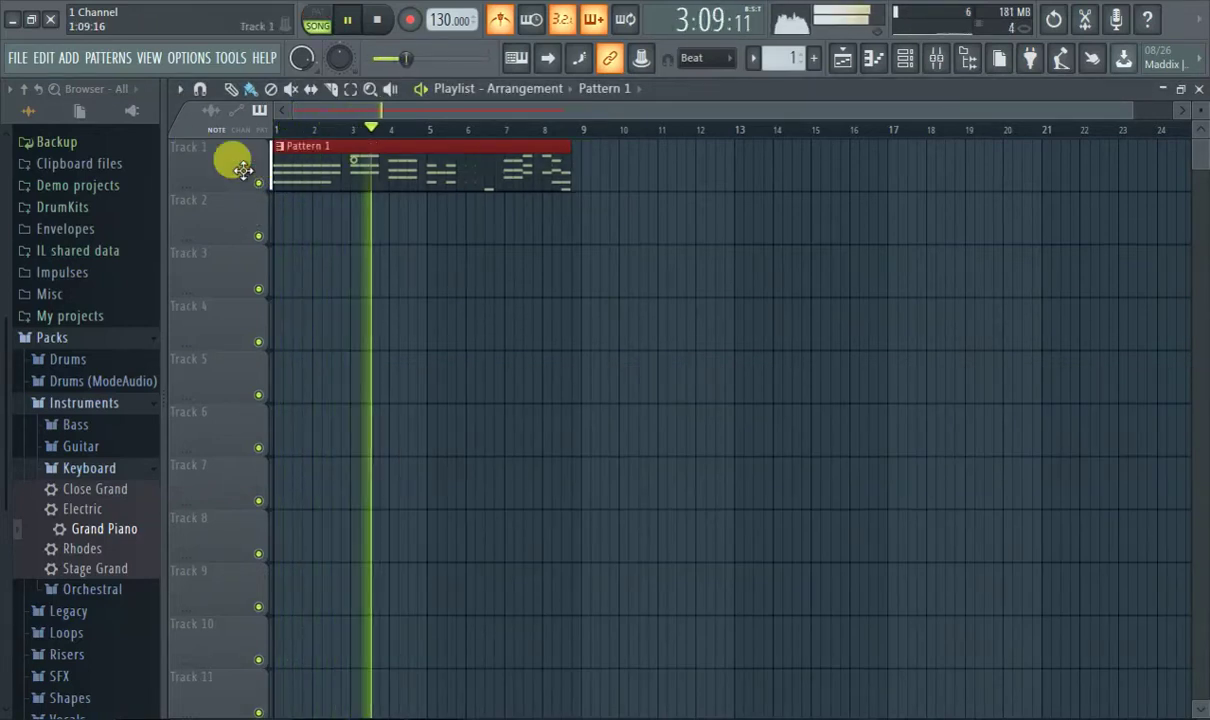
double_click(373, 161)
key("ctrl+a")
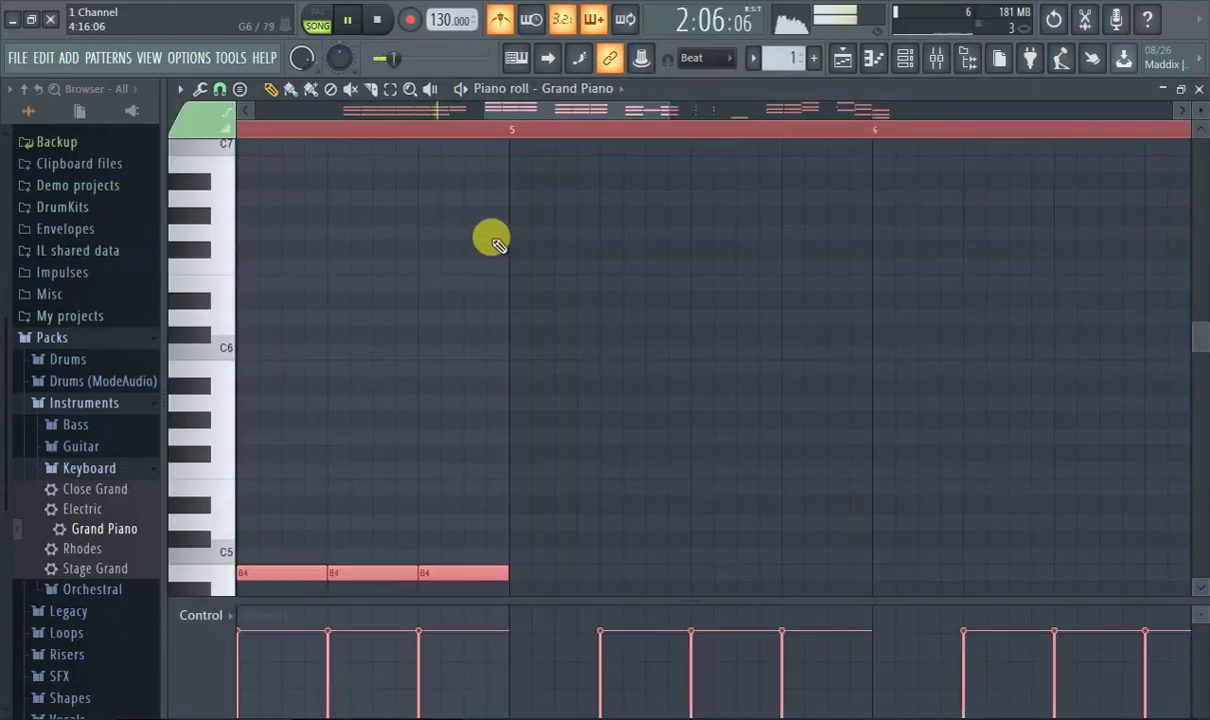
scroll(512, 403, "down", 3)
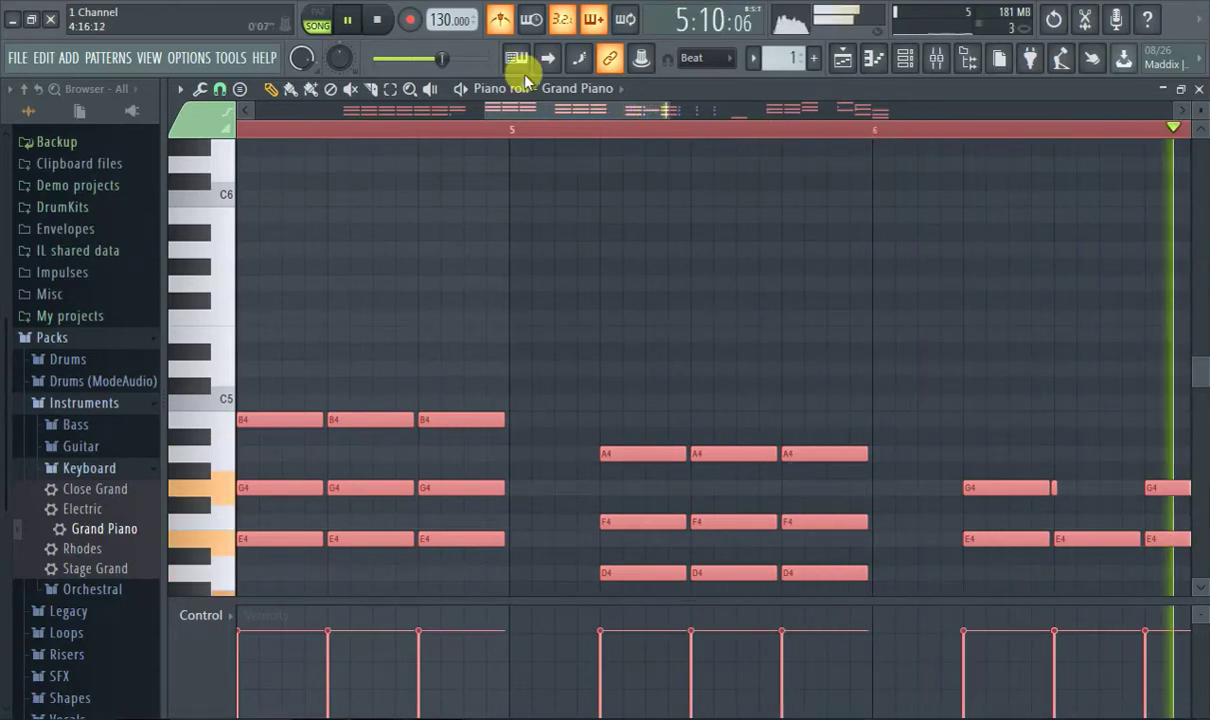
left_click(500, 19)
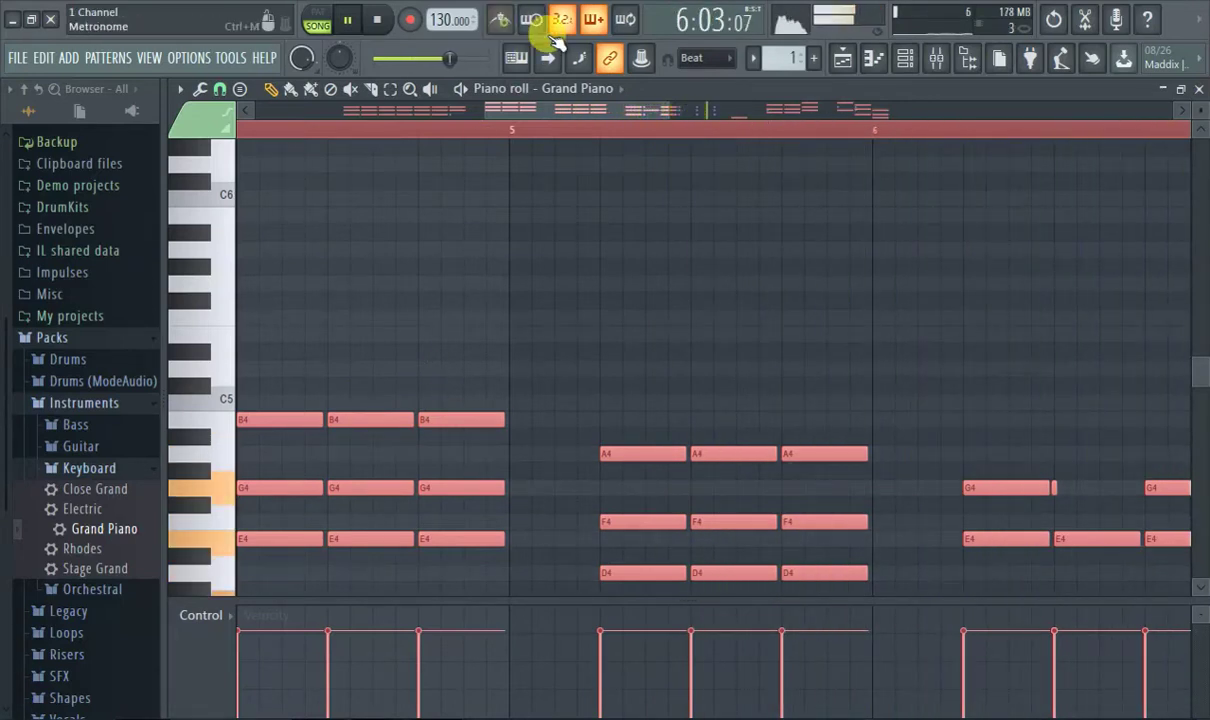
Step: Make the Pattern 1 clip end at bar 9 and duplicate it to start at bar 9
left_click(843, 58)
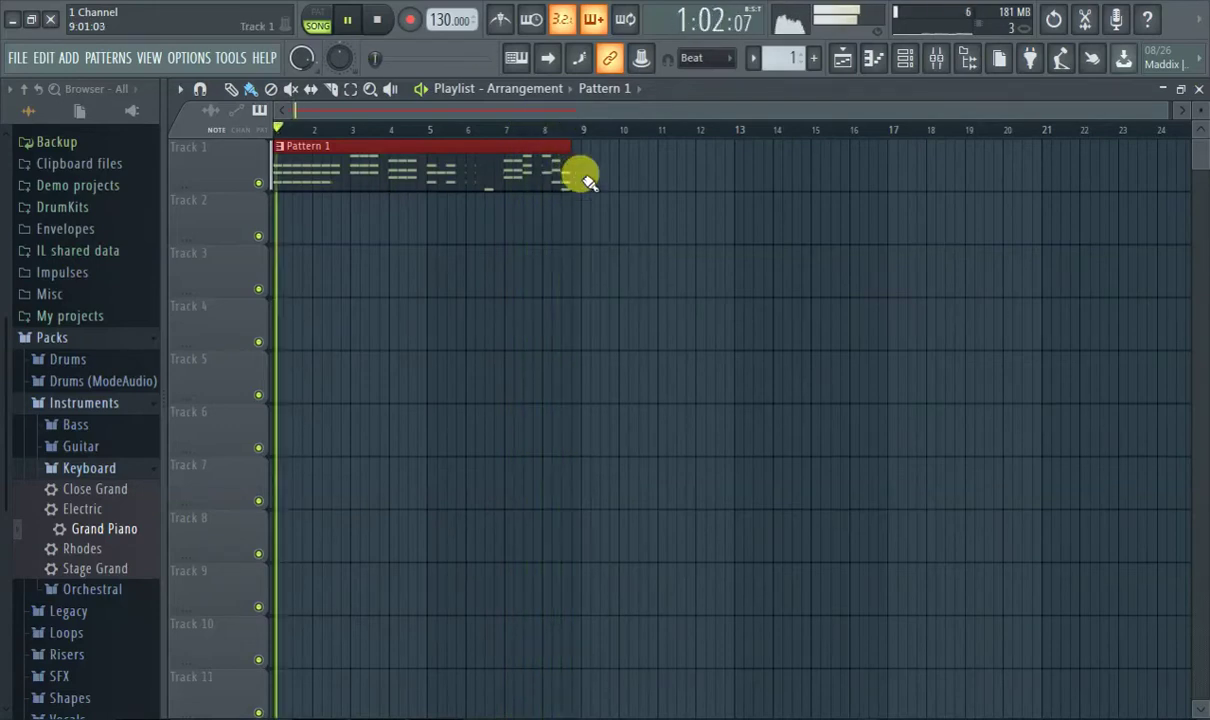
left_click_drag(582, 176, 606, 168)
key("ctrl+b")
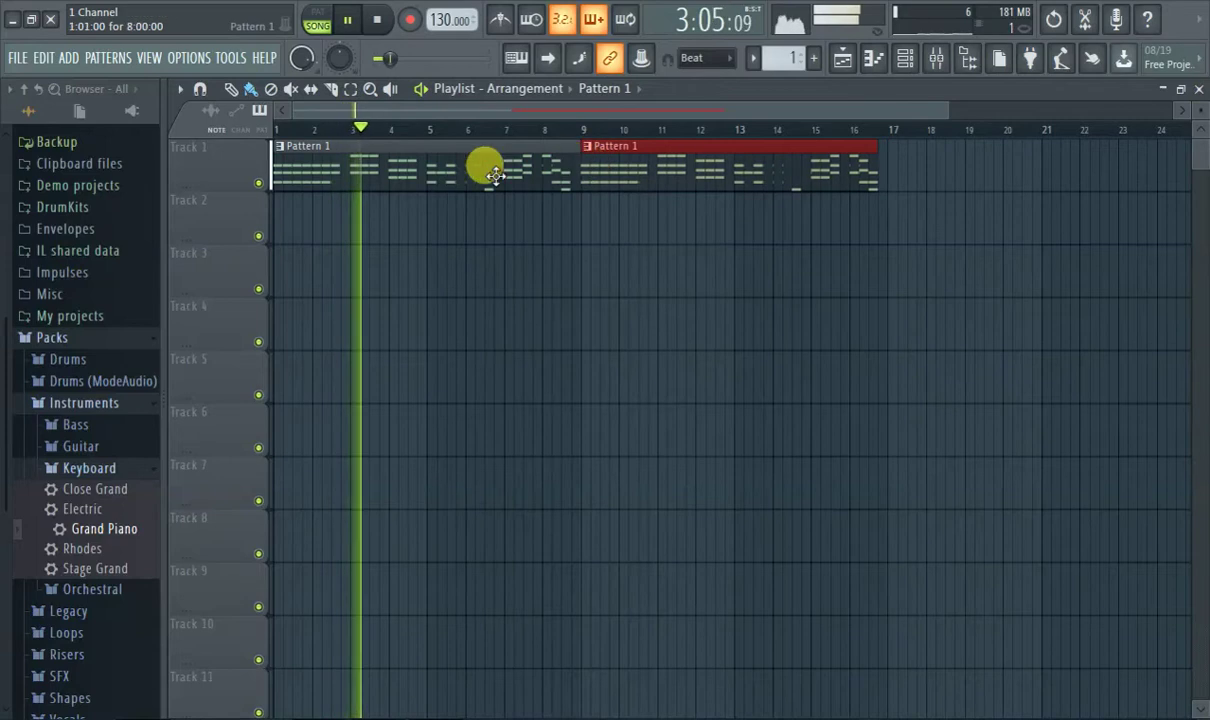
left_click_drag(784, 160, 612, 175)
Step: Pause playback and add Toxic Biohazard from the ADD menu's Synth classic list
left_click(347, 20)
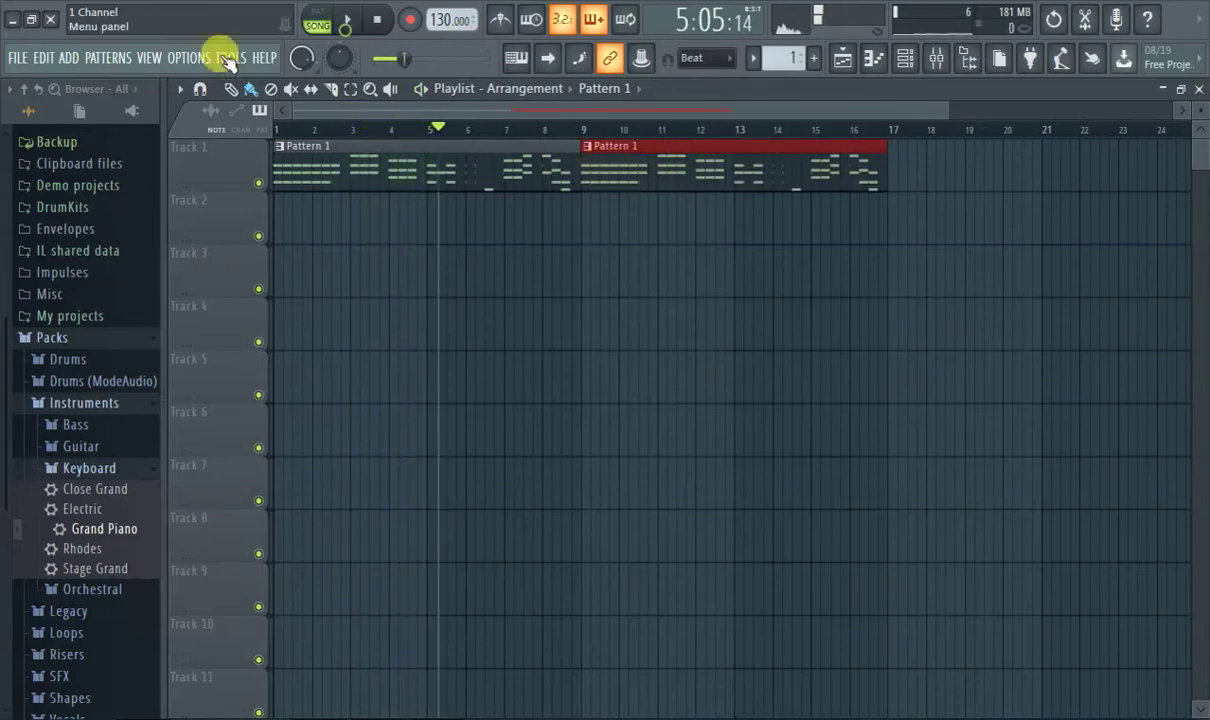
left_click(68, 57)
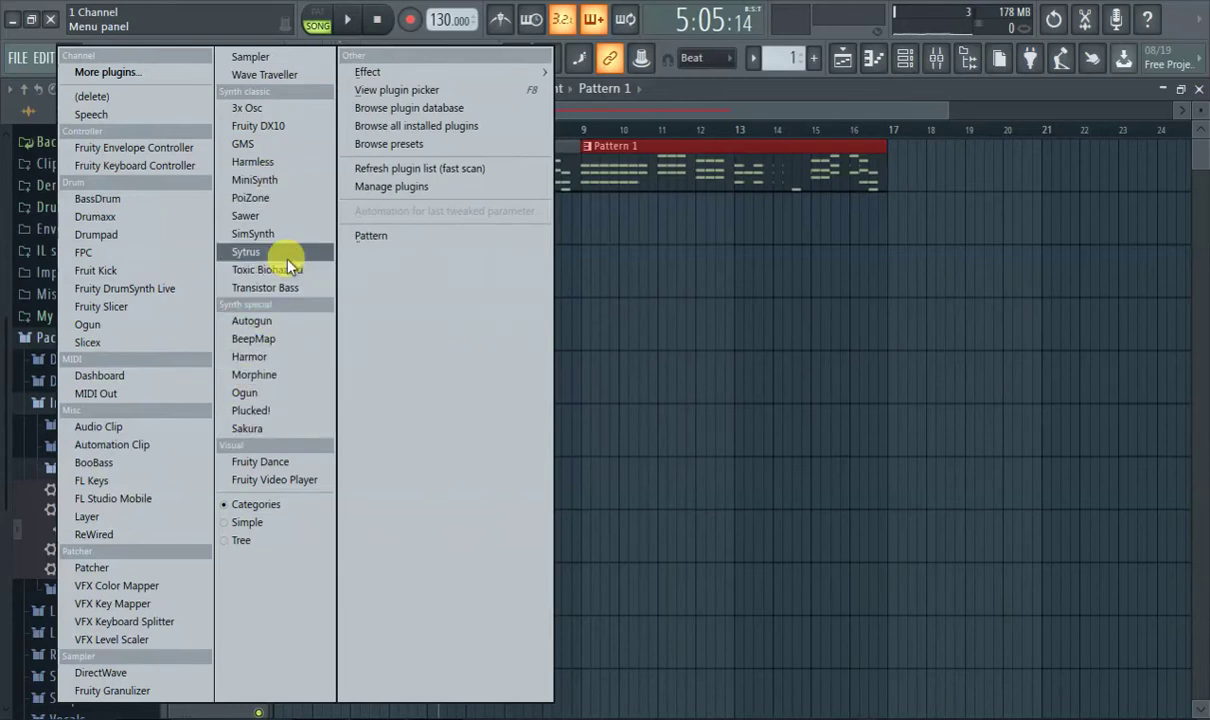
left_click(290, 270)
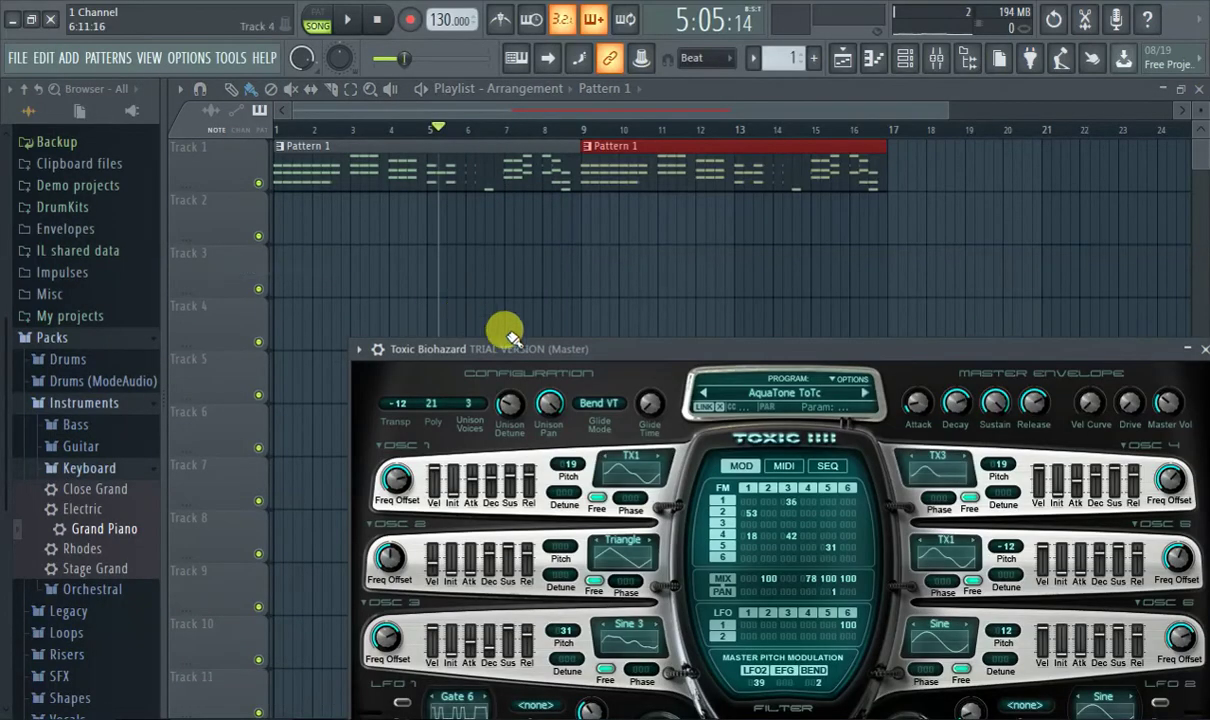
Step: Raise the Toxic Biohazard window and audition its default sound with a couple of notes
left_click_drag(591, 352, 516, 184)
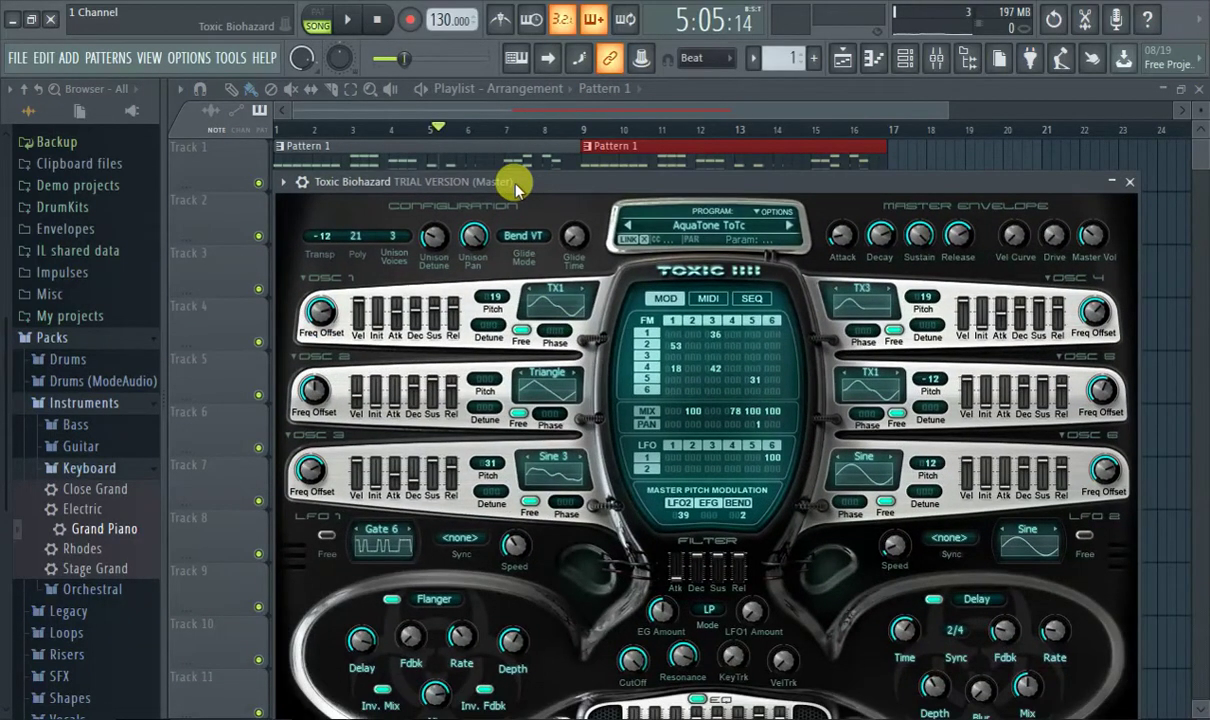
key("x")
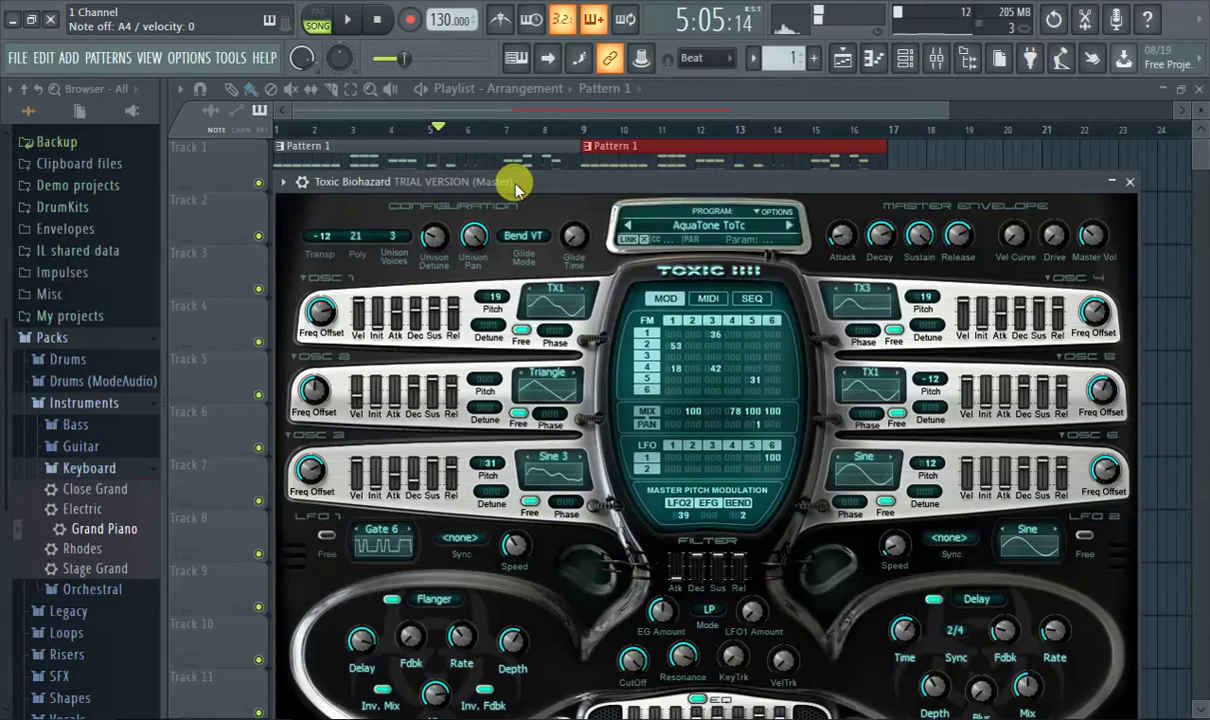
key("m")
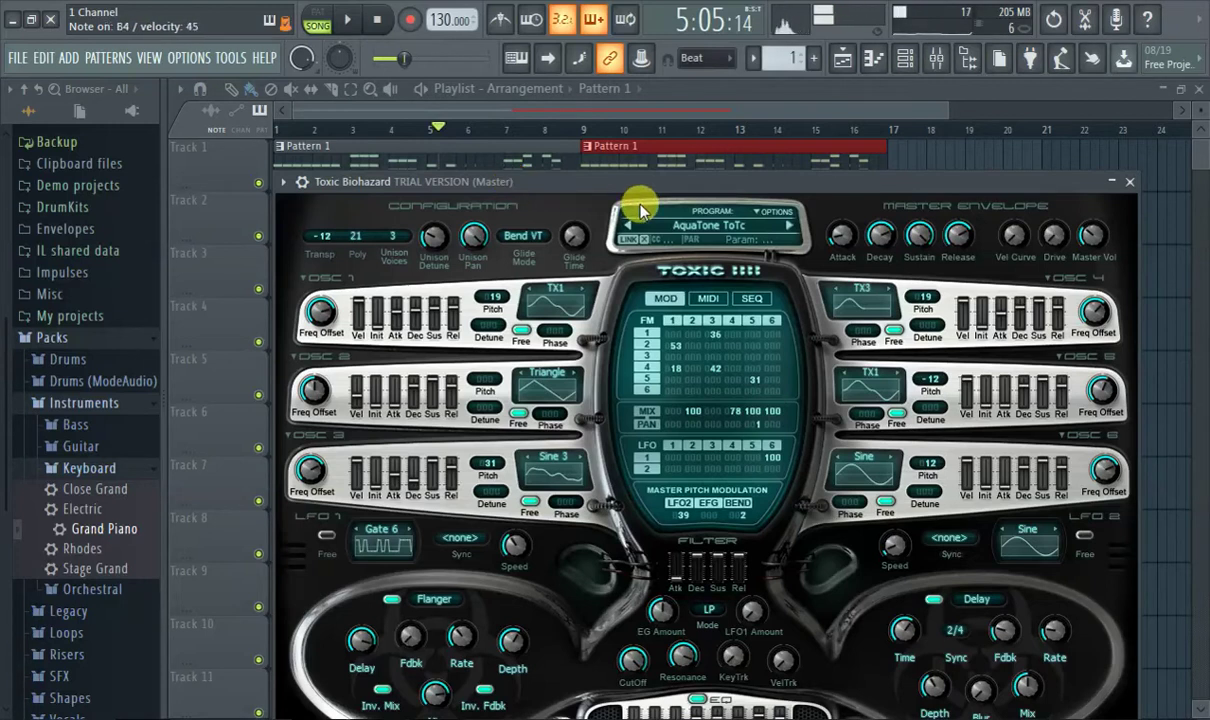
Step: Step through the presets to Musical ToTc, then restart the song from the top with recording on
left_click(795, 227)
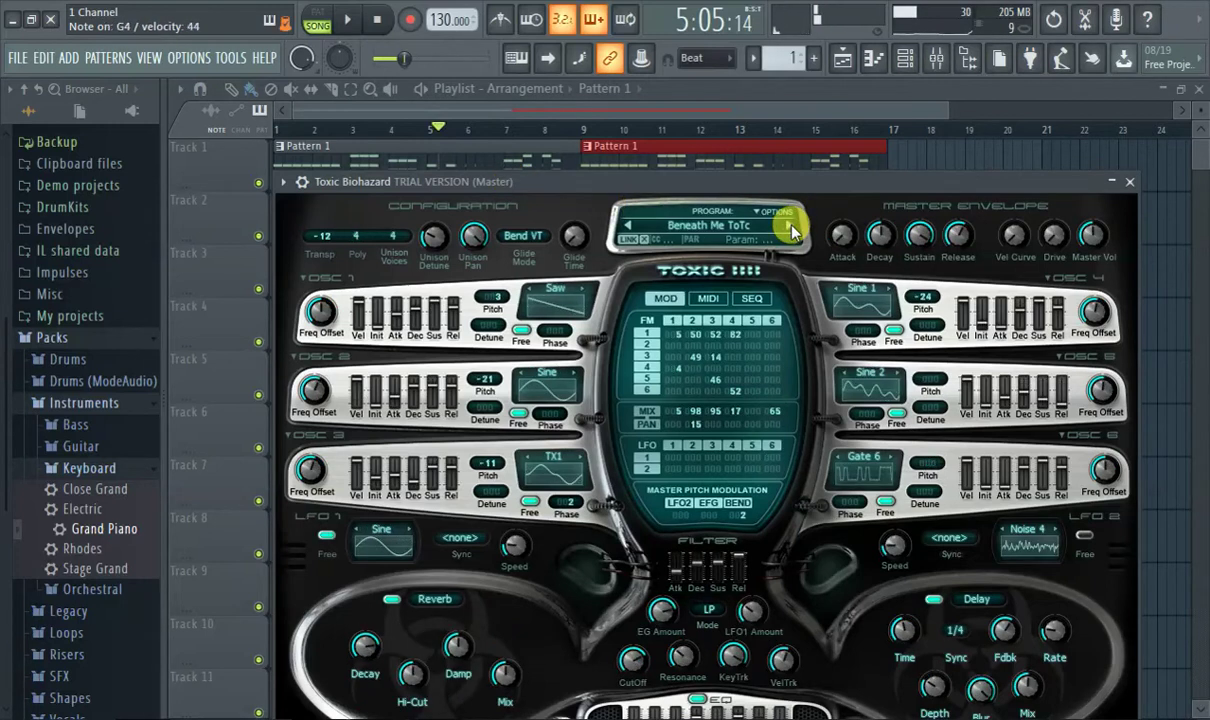
left_click(795, 229)
key("c")
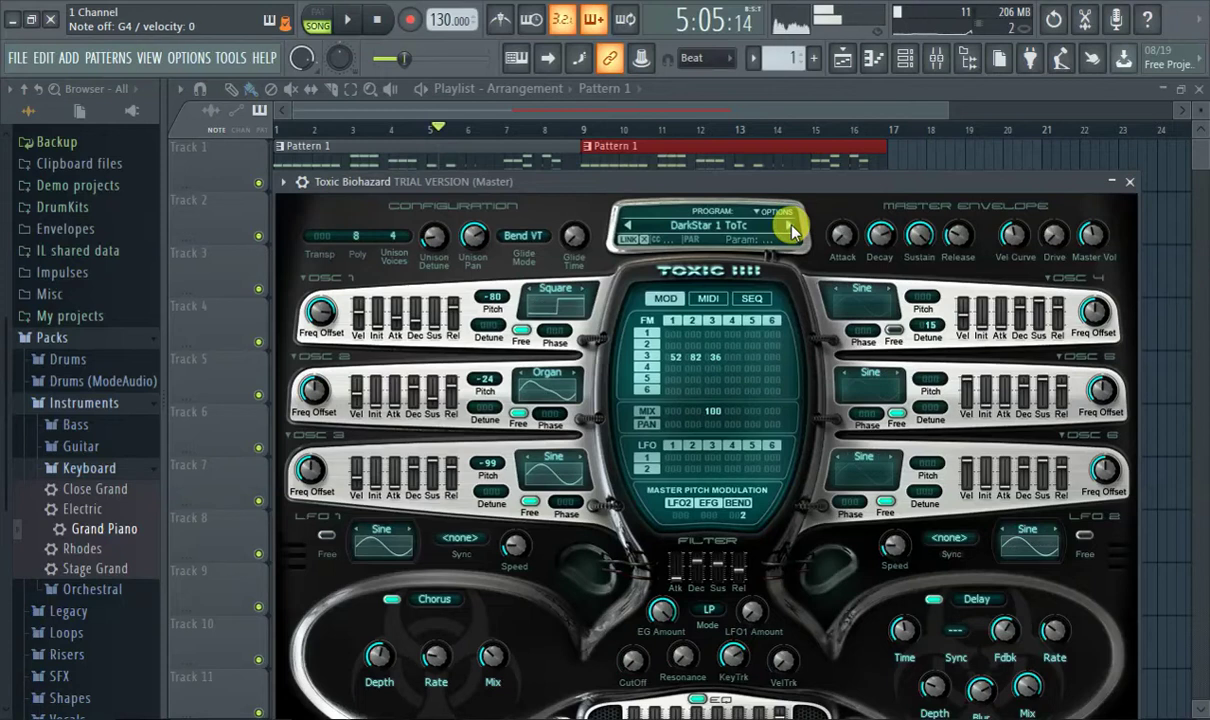
left_click(795, 229)
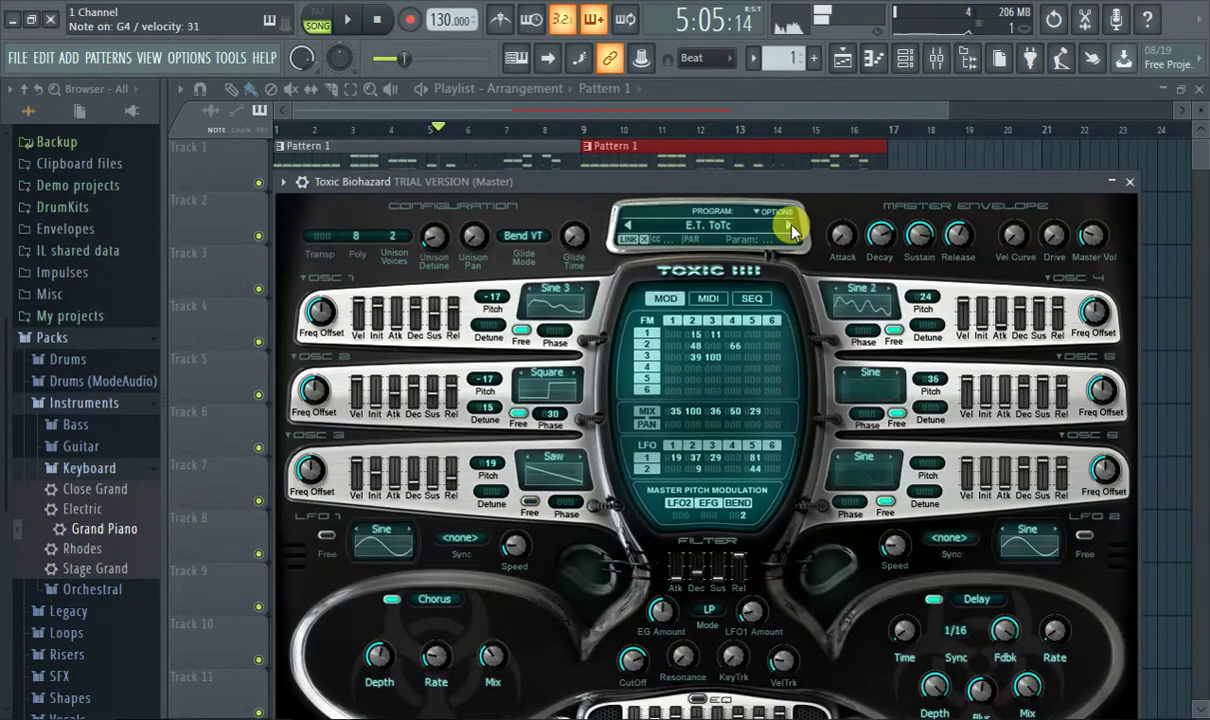
left_click(795, 229)
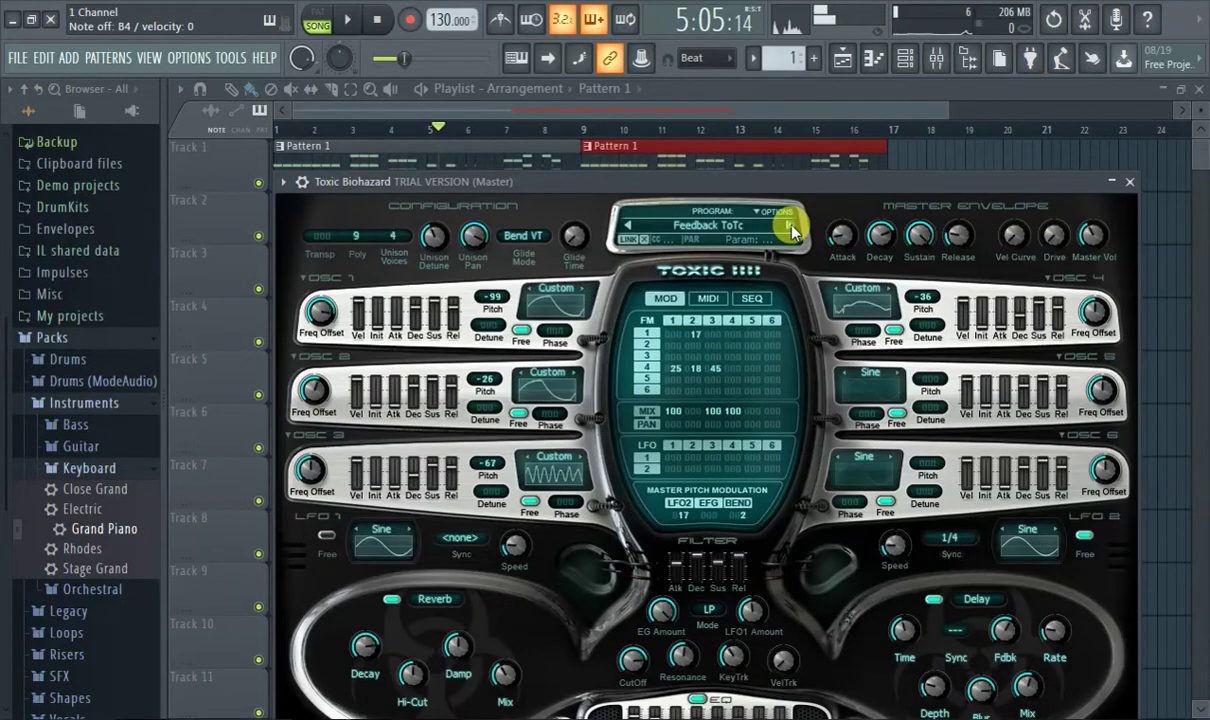
left_click(795, 229)
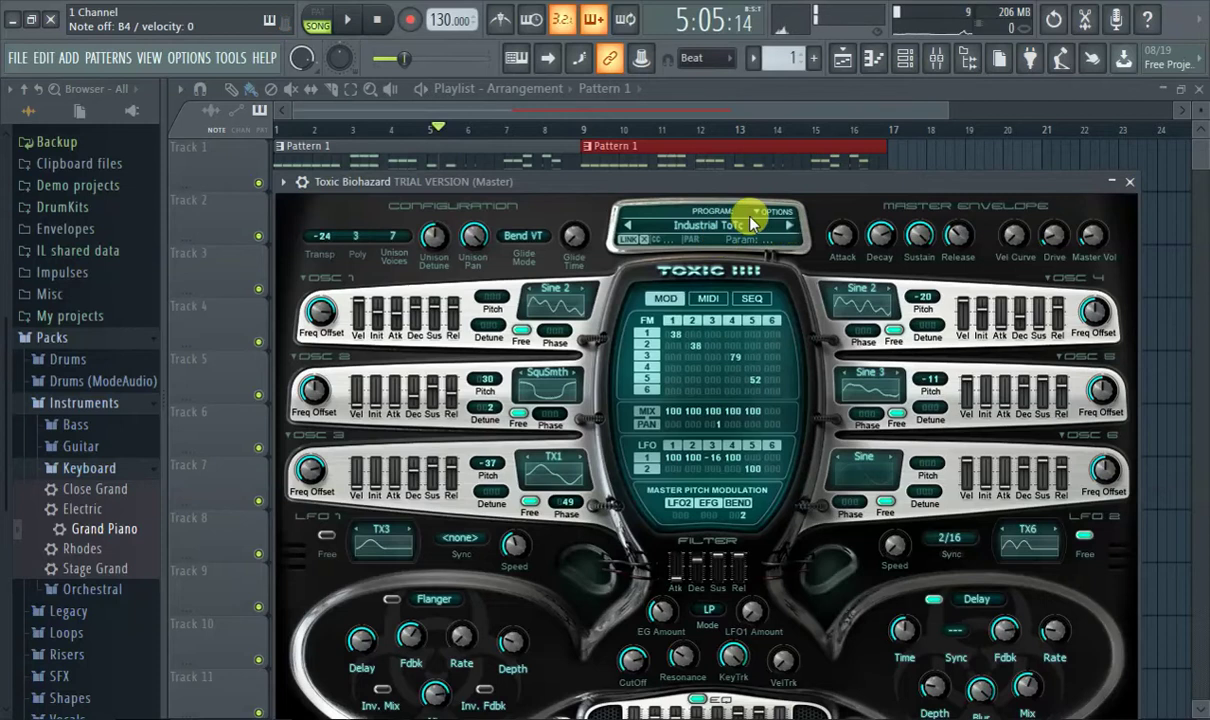
left_click(791, 228)
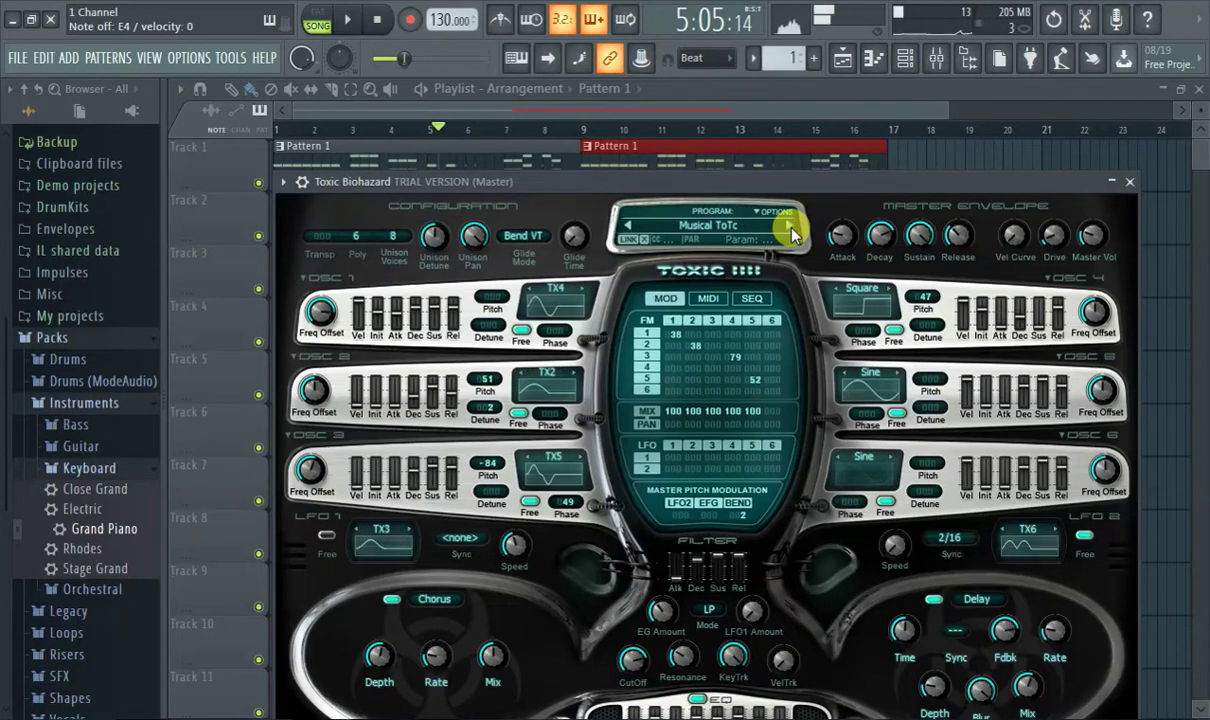
left_click(378, 19)
left_click(343, 24)
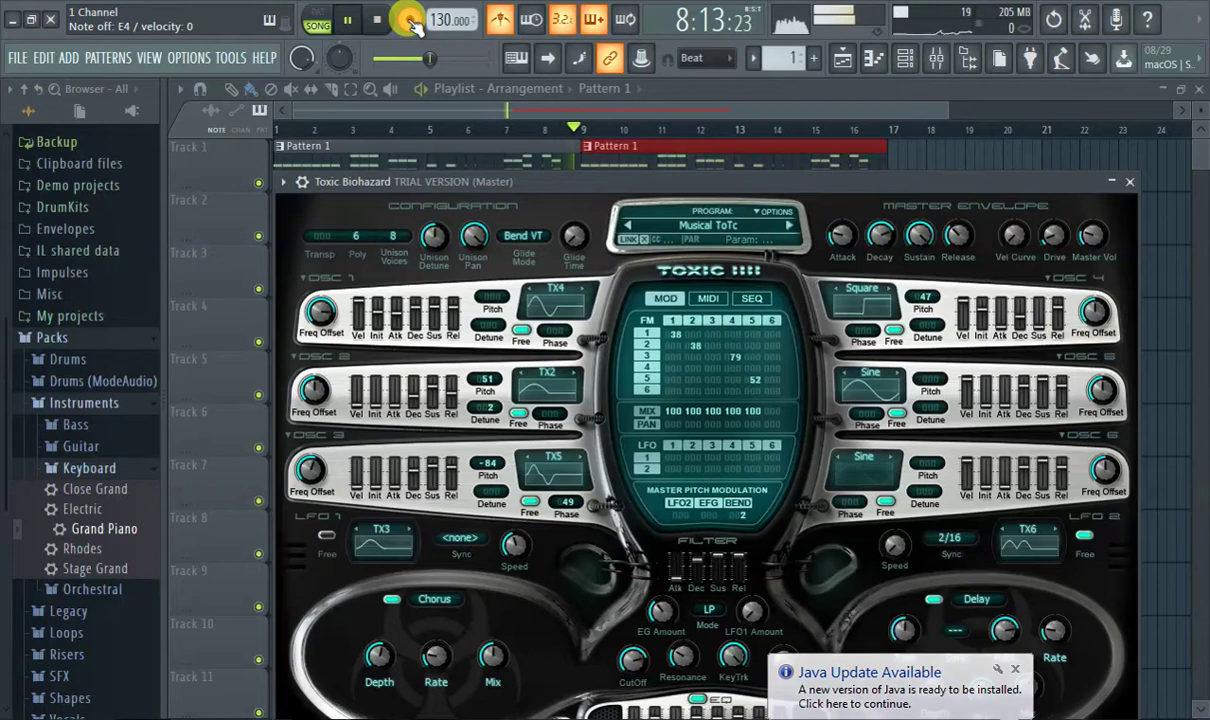
Step: Close the synth window, return the playhead to bar 1, and open Grand Piano's notes from the channel rack
left_click(305, 108)
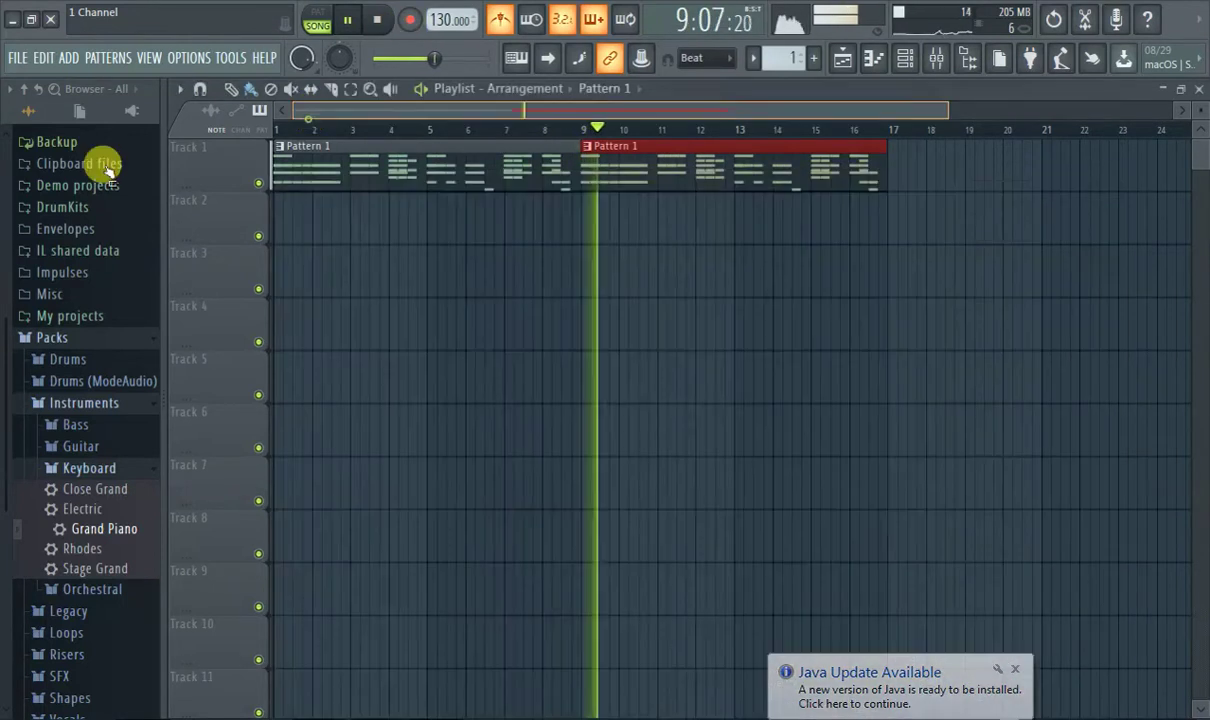
left_click(287, 128)
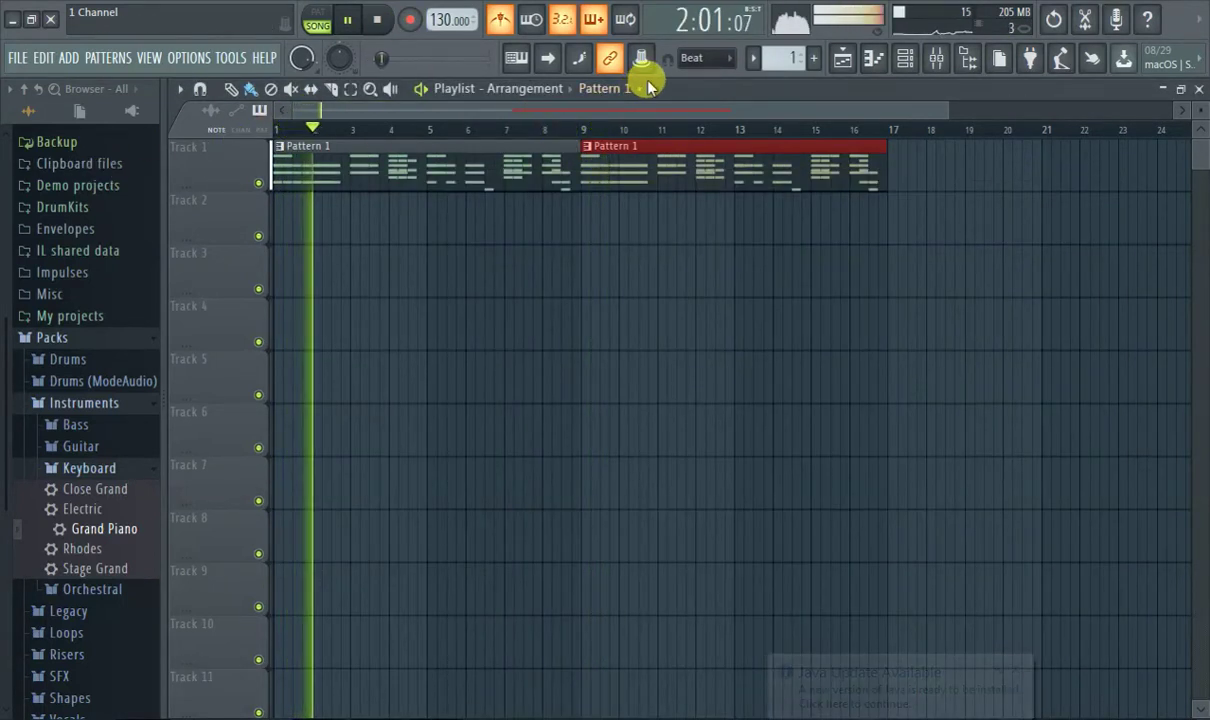
left_click(872, 57)
left_click(872, 57)
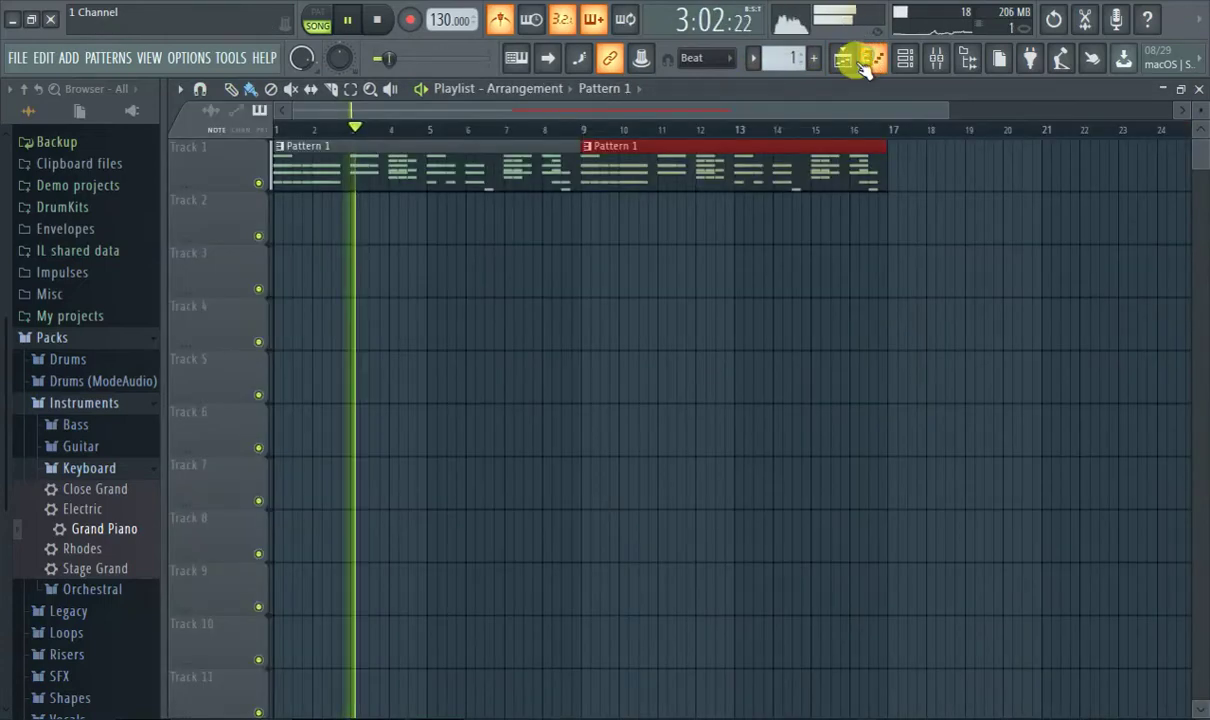
left_click(905, 58)
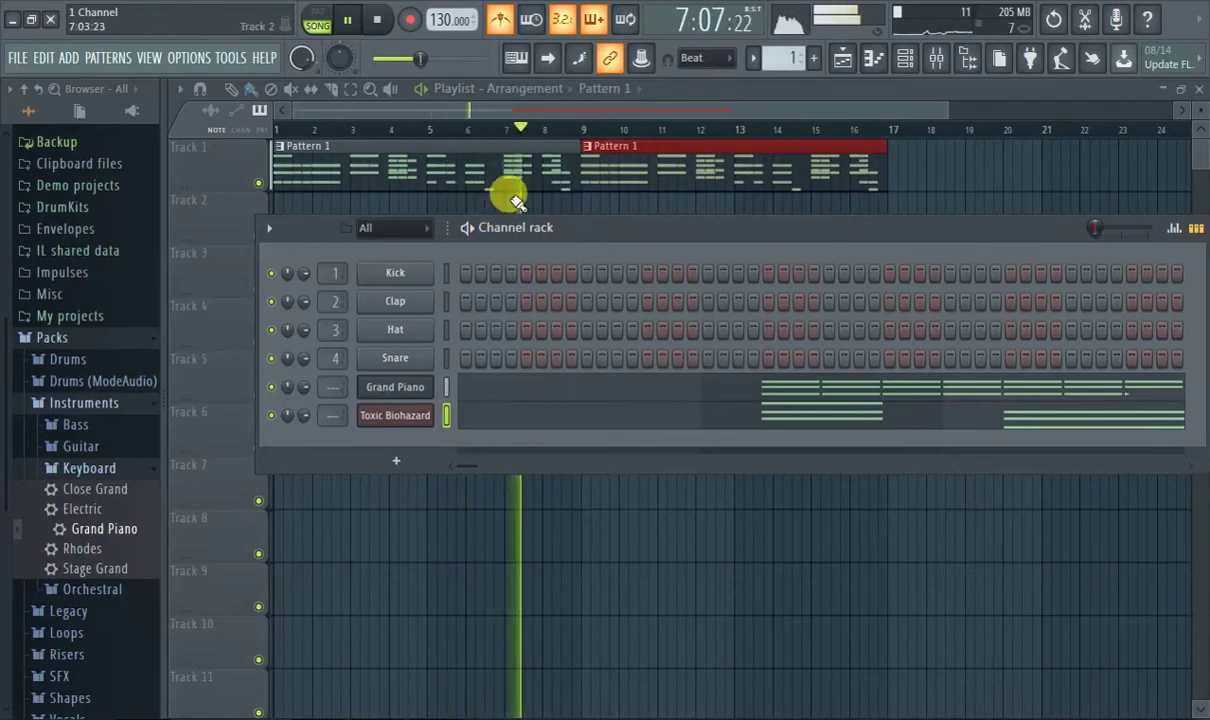
double_click(502, 160)
Step: Zoom to bars 7–10 and delete the two short G4 notes near bar 9
scroll(515, 228, "down", 5)
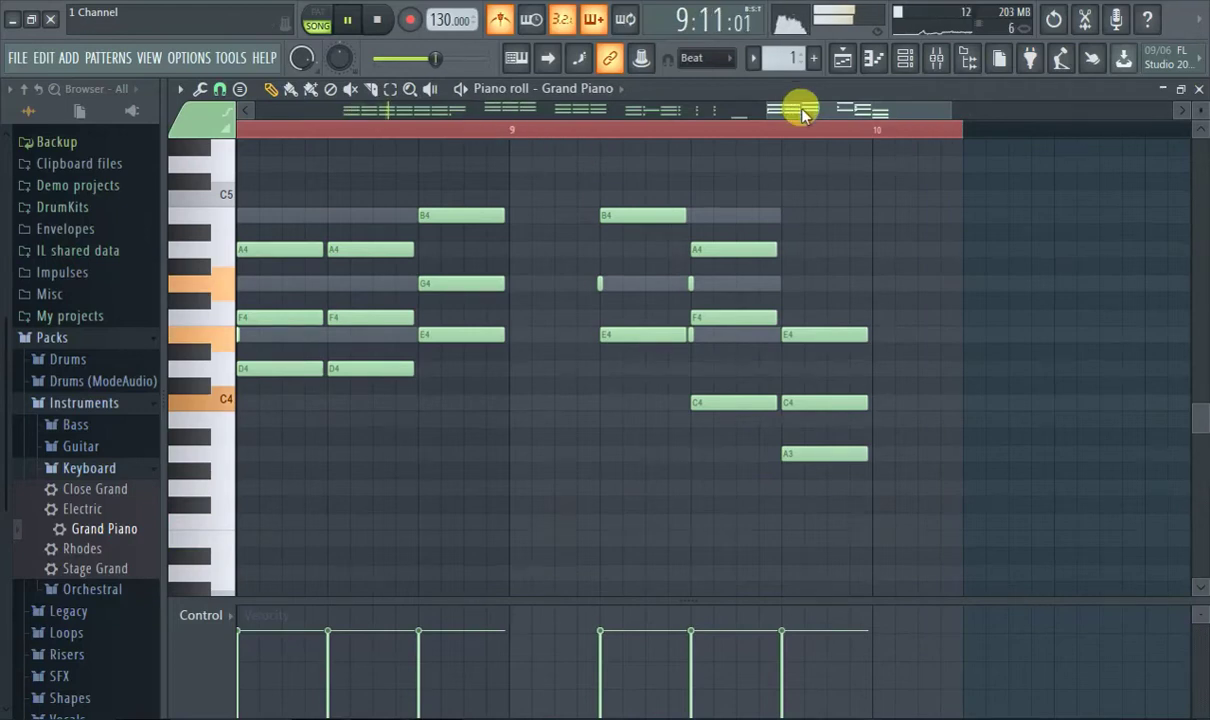
left_click_drag(803, 113, 681, 162)
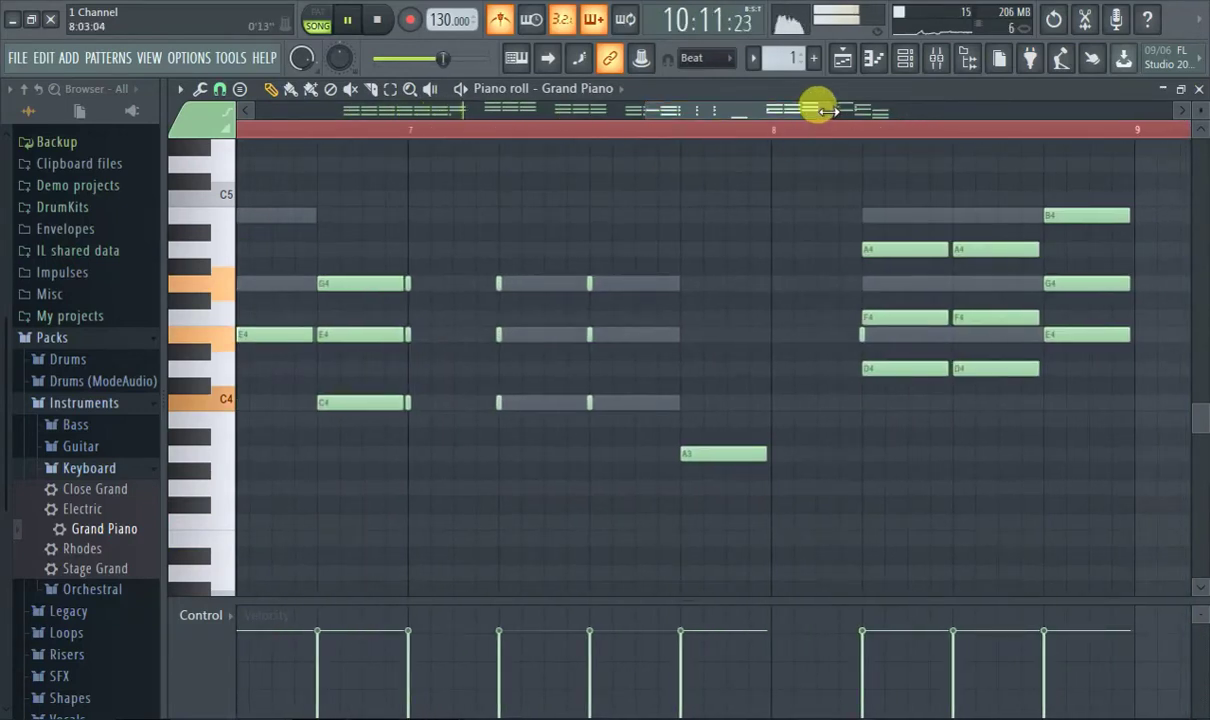
mouse_move(826, 111)
left_mouse_down()
mouse_move(605, 140)
mouse_move(977, 146)
mouse_move(828, 132)
left_mouse_up()
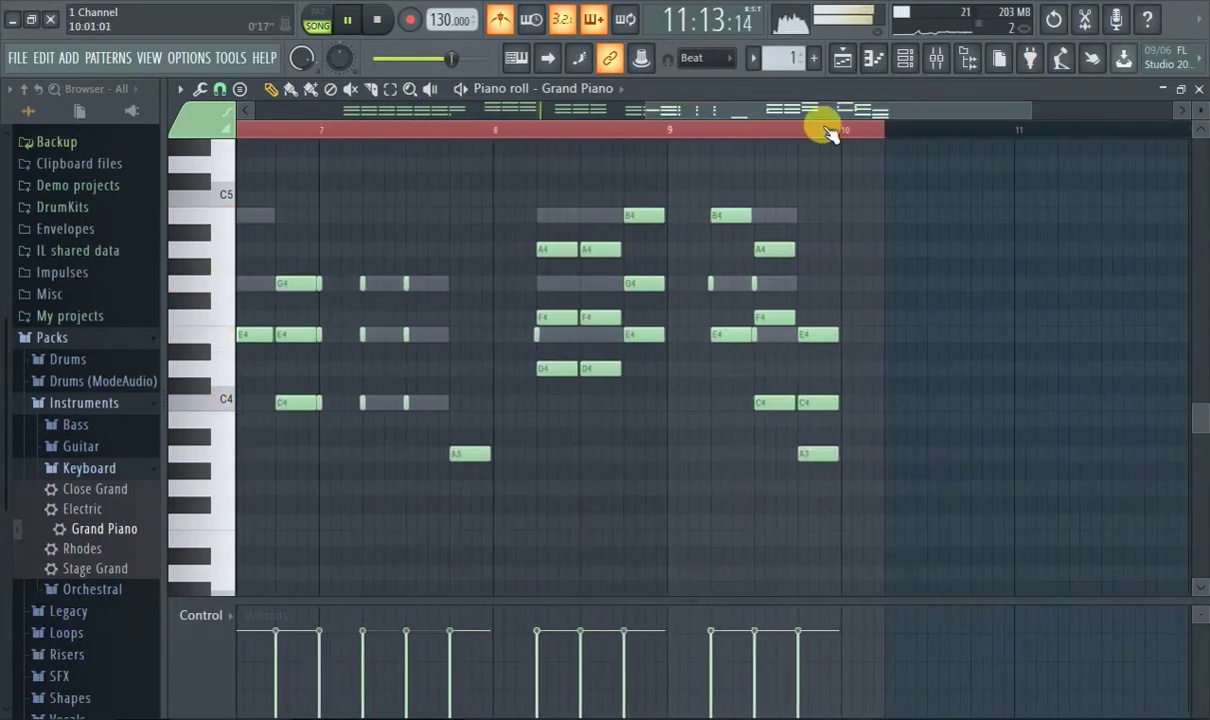
left_click_drag(672, 113, 643, 175)
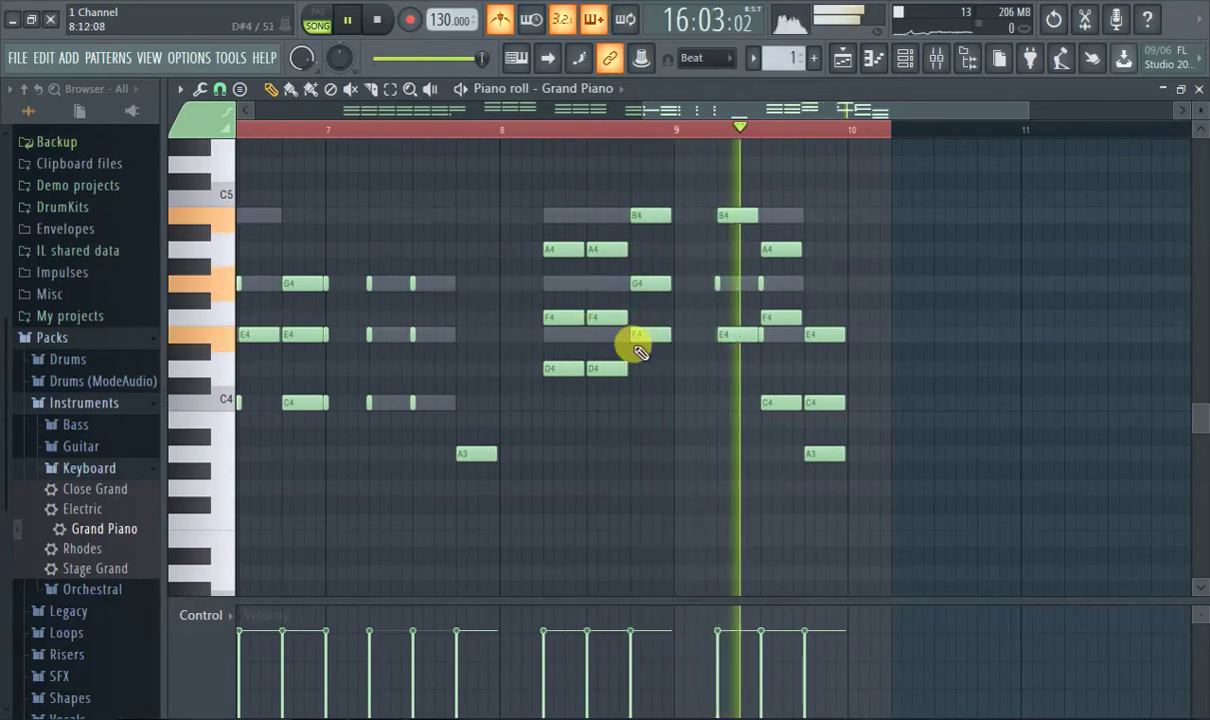
right_click(718, 283)
right_click(761, 283)
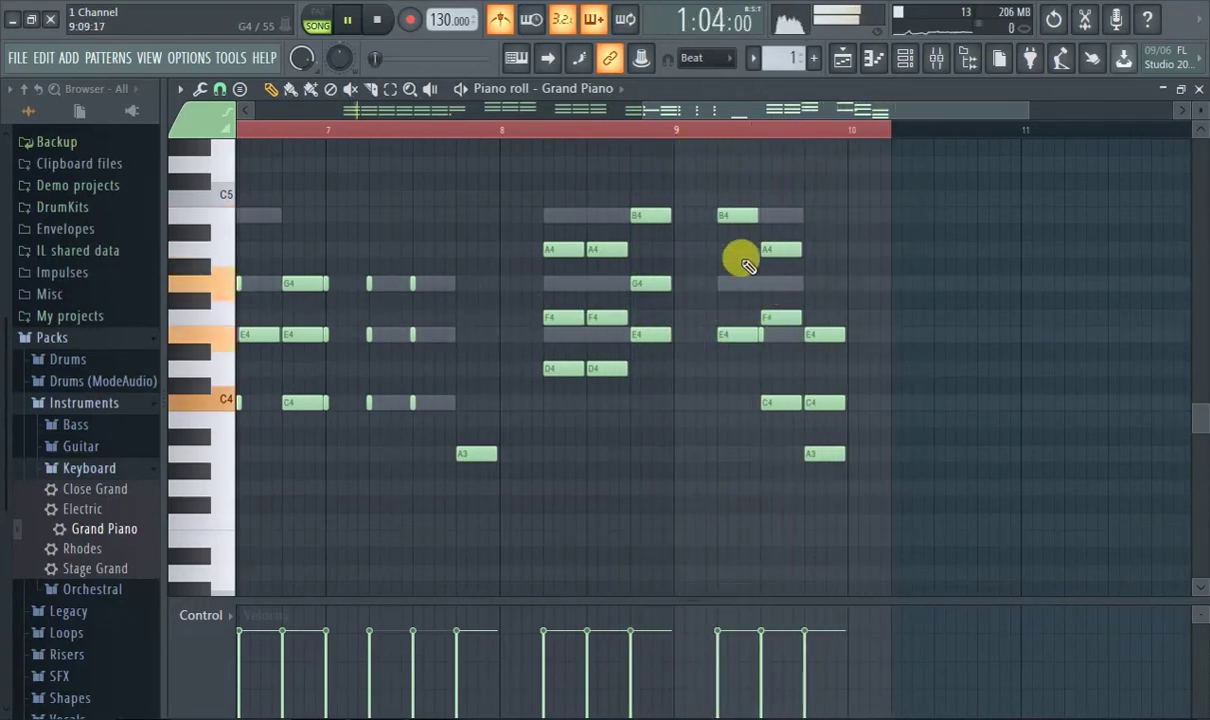
Step: Replay from just past bar 9, then go back to the Playlist
left_click(685, 131)
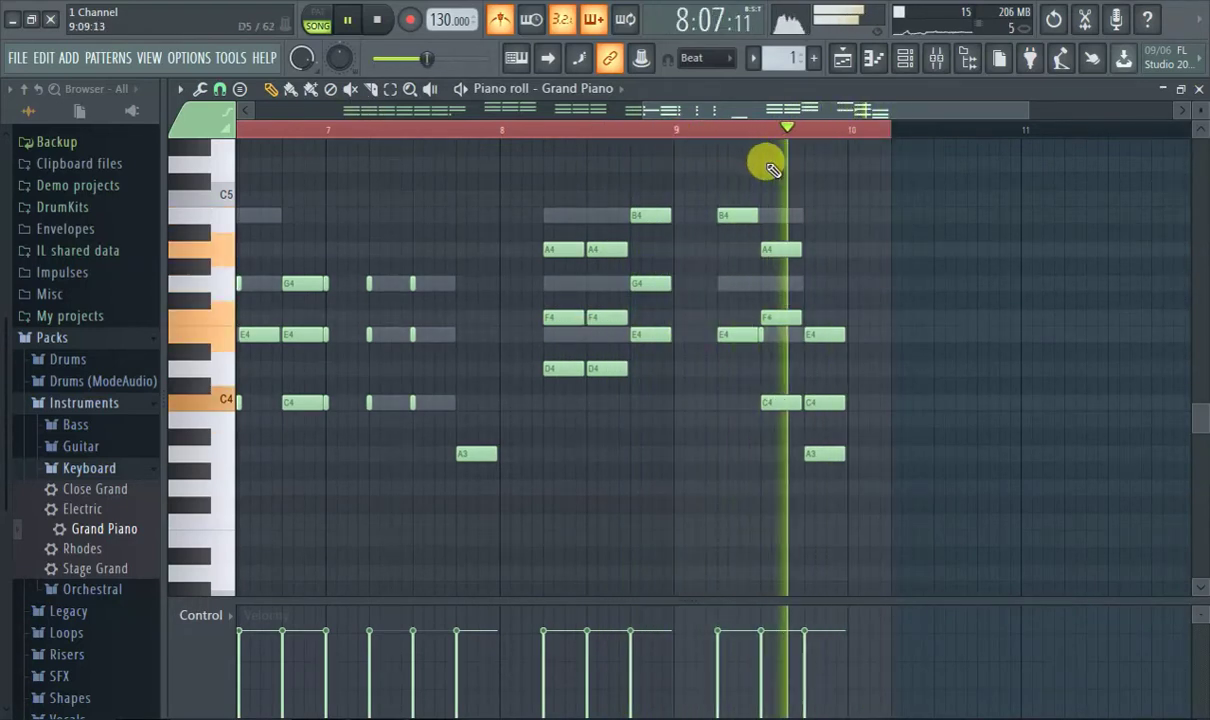
left_click(724, 131)
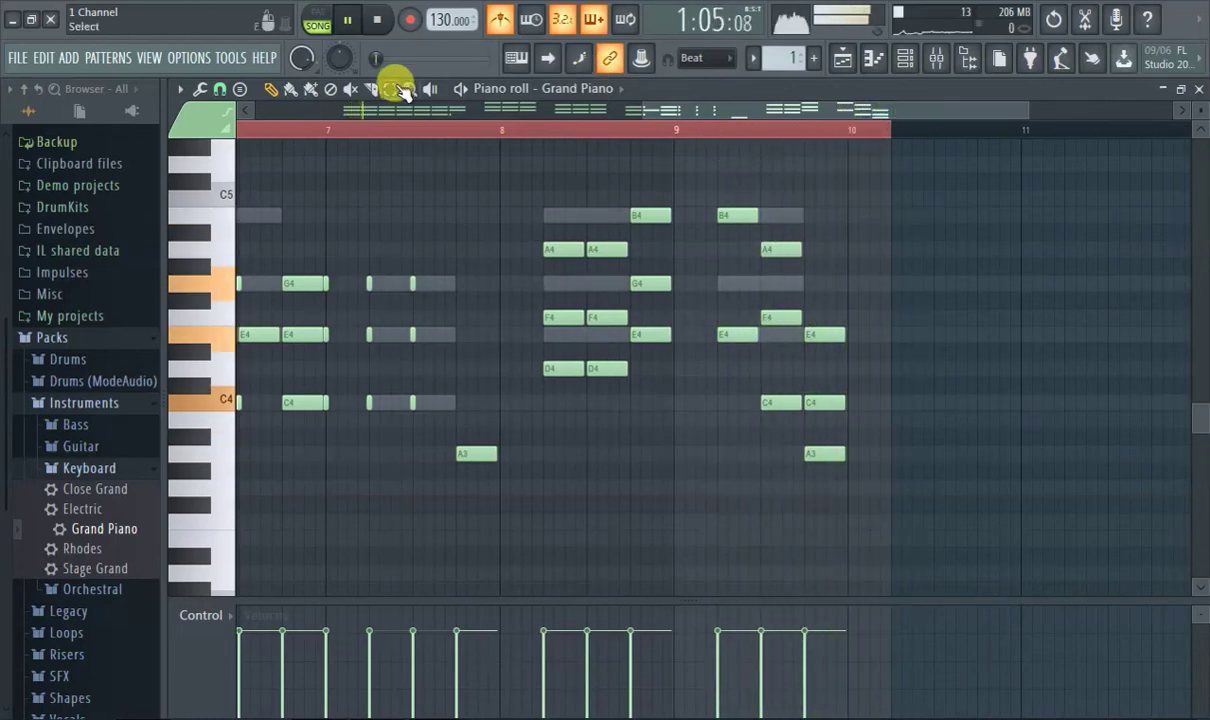
left_click(841, 60)
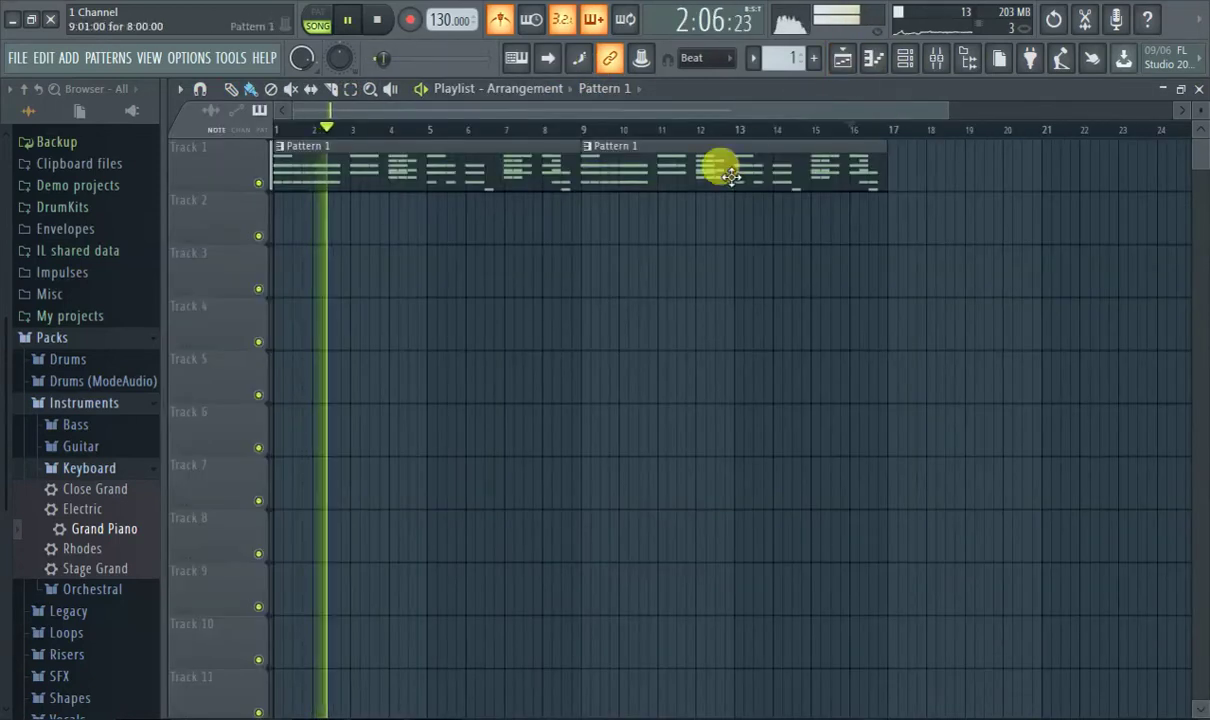